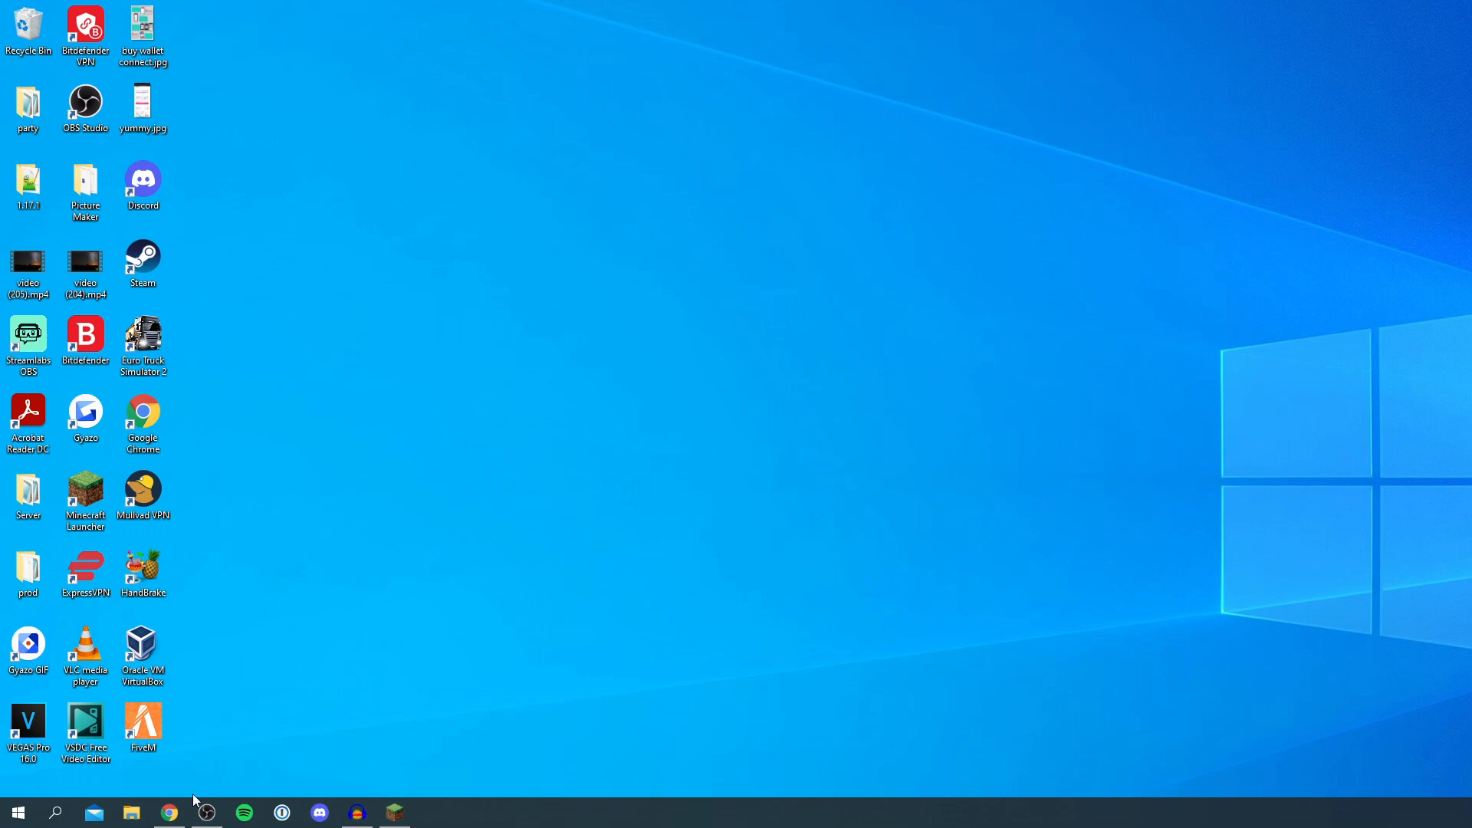
Step: Bring up the Aternos server page and the Minecraft Launcher with OptiFine 1.17.1 chosen
click(170, 813)
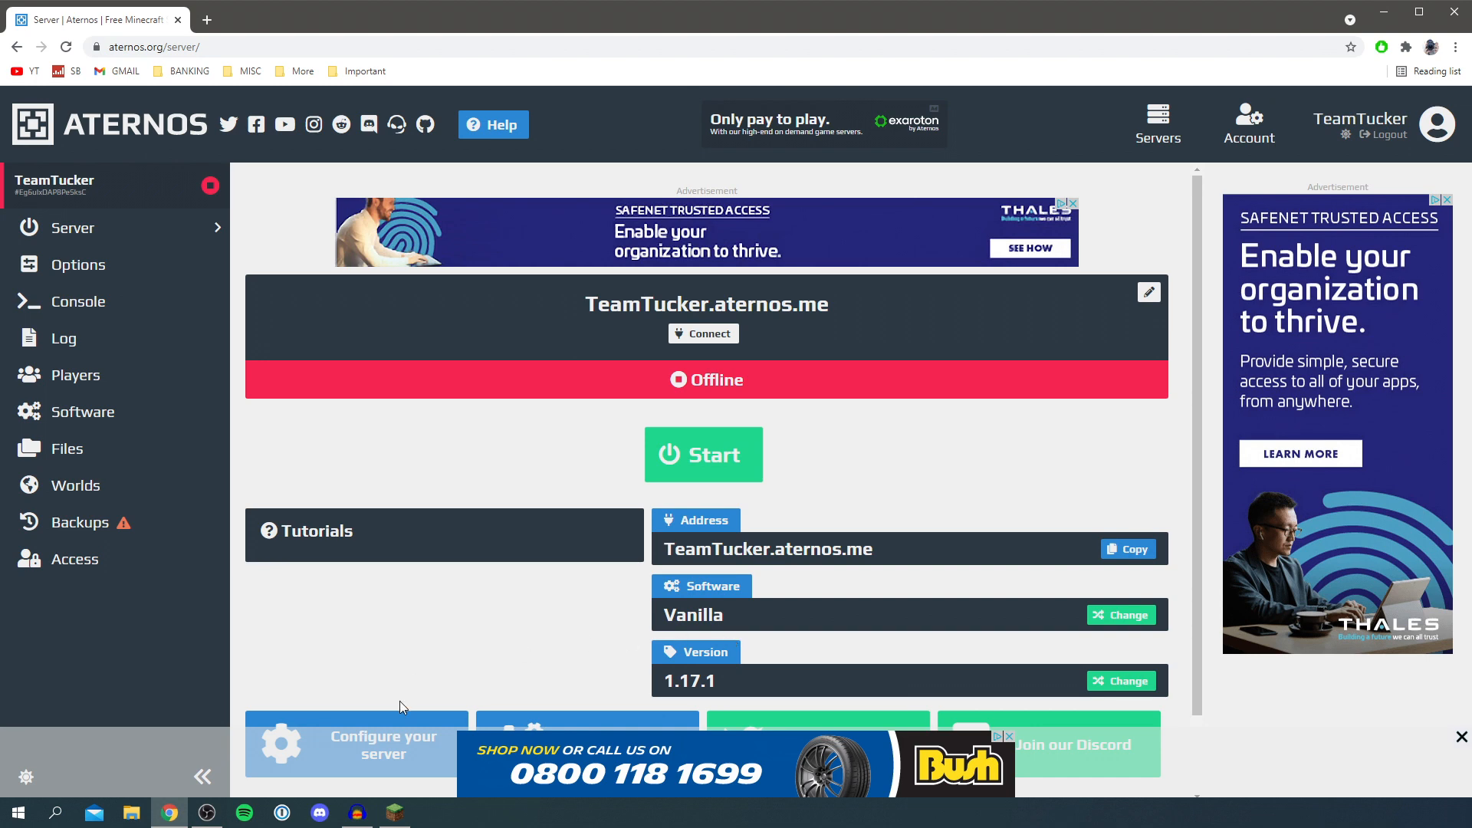
click(395, 812)
click(538, 23)
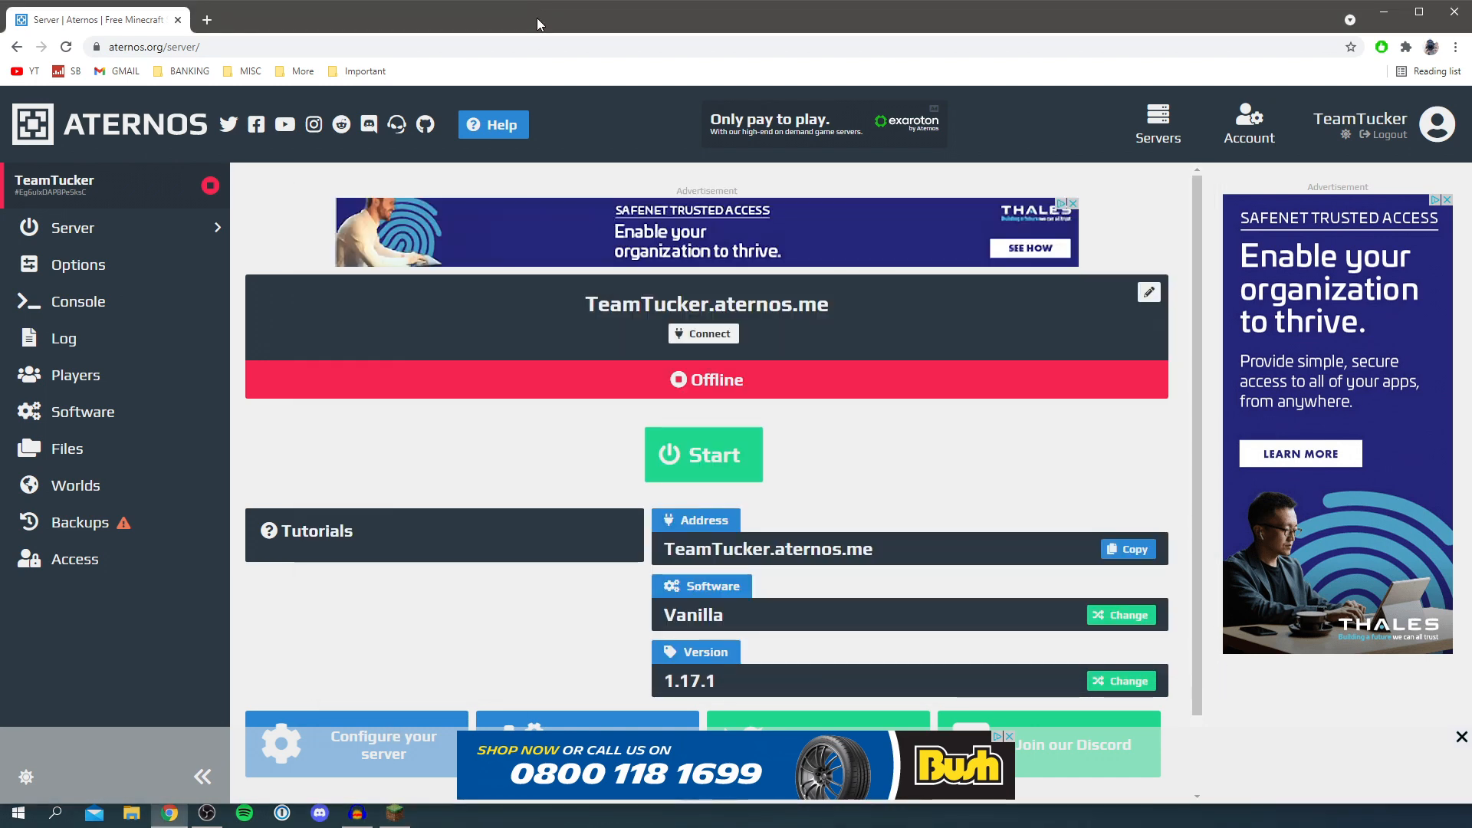
click(395, 813)
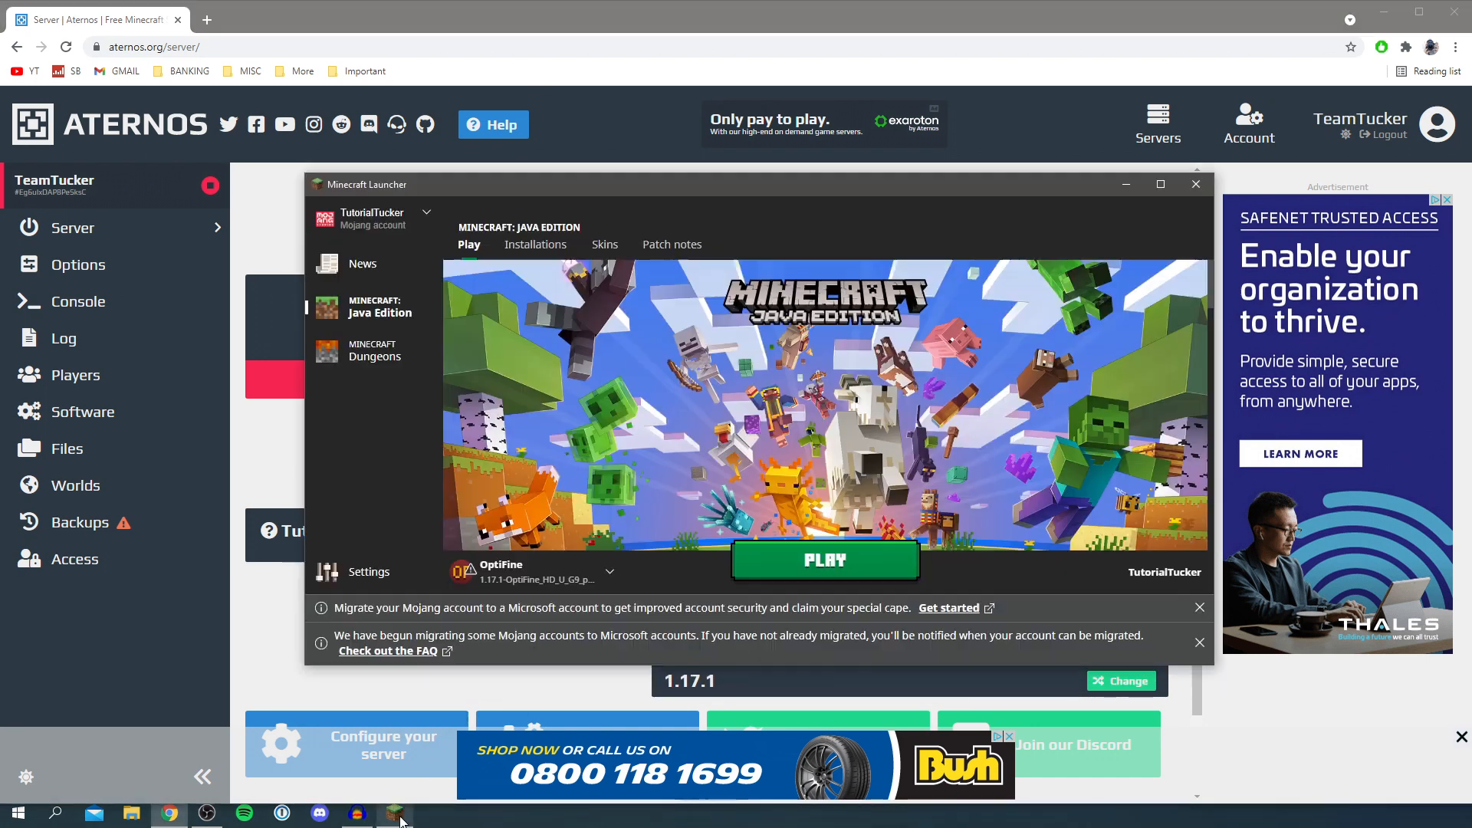
mouse_move(488, 585)
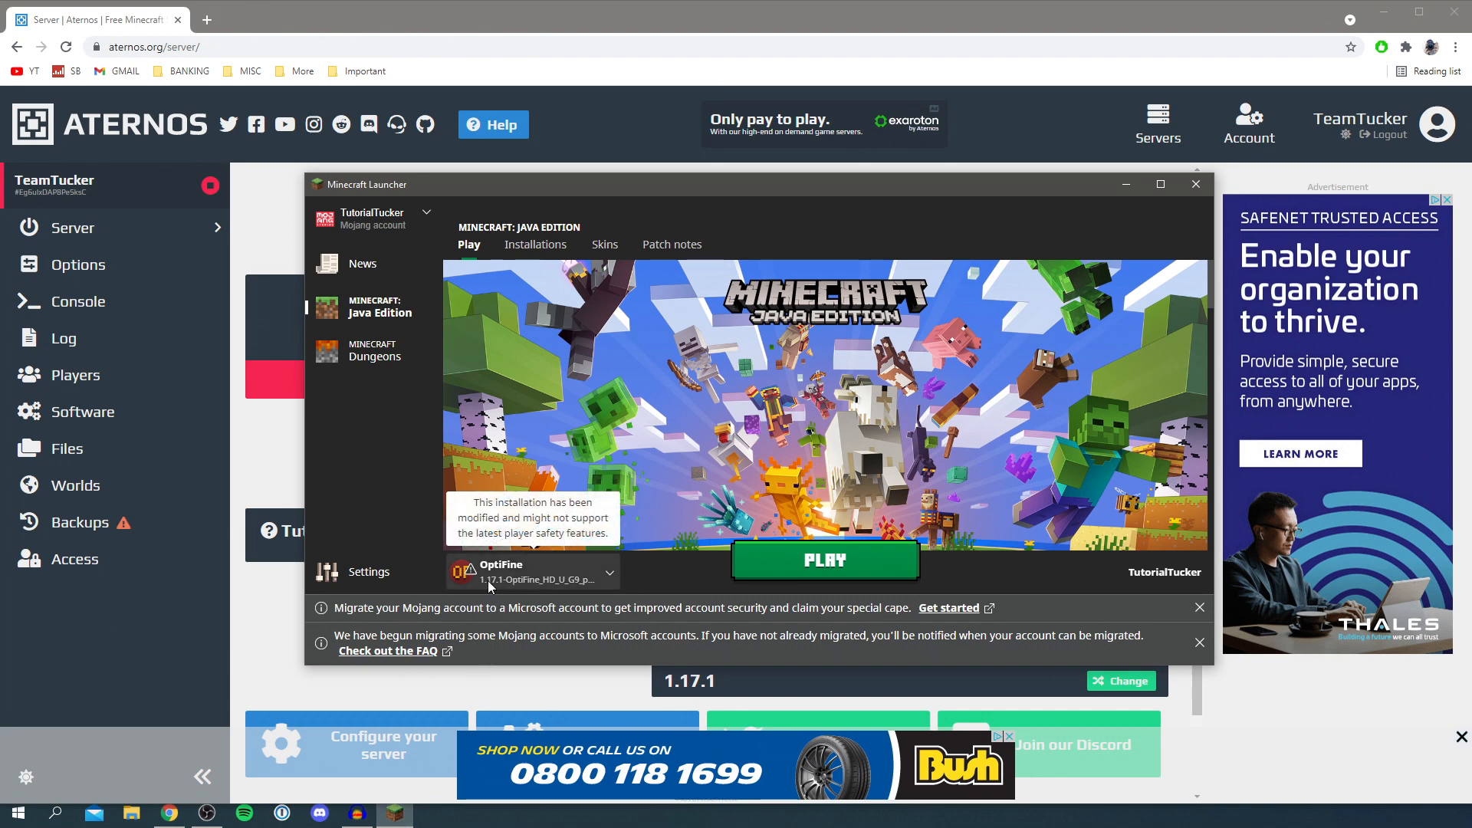
click(569, 27)
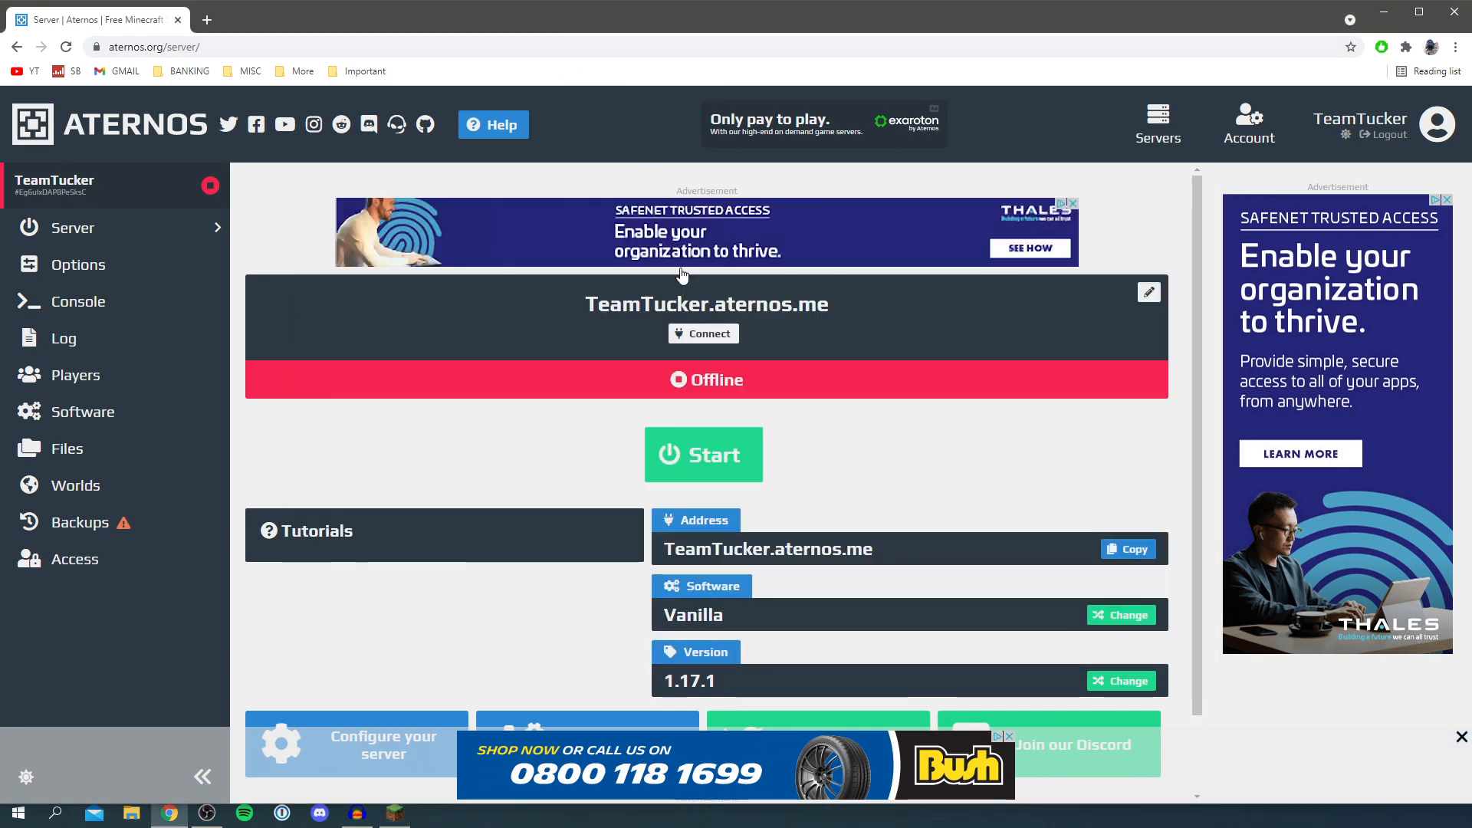
scroll(703, 655, down, 1)
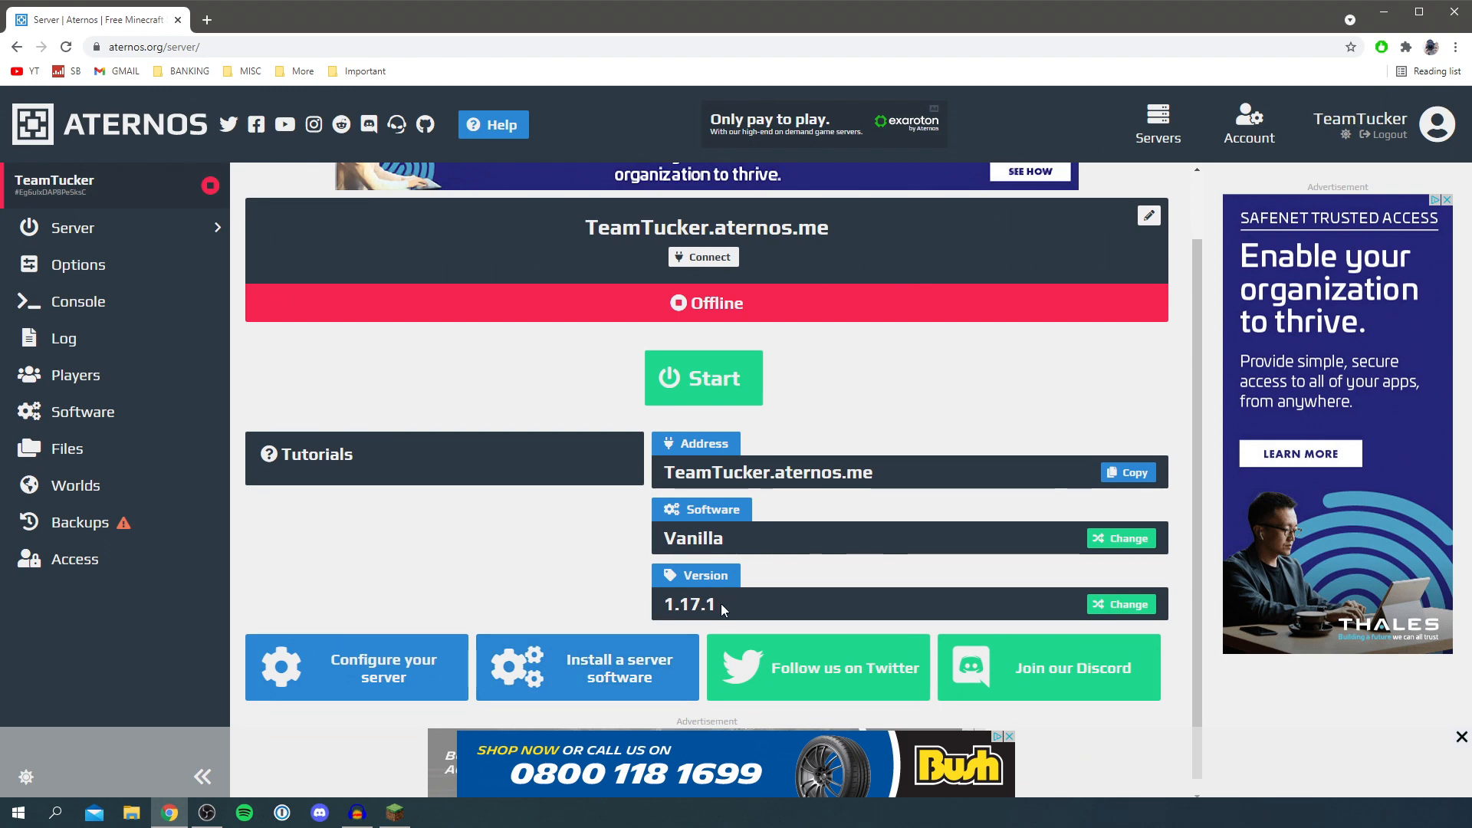
Step: Launch Minecraft, create the new world named Server, load into it and pause
click(396, 812)
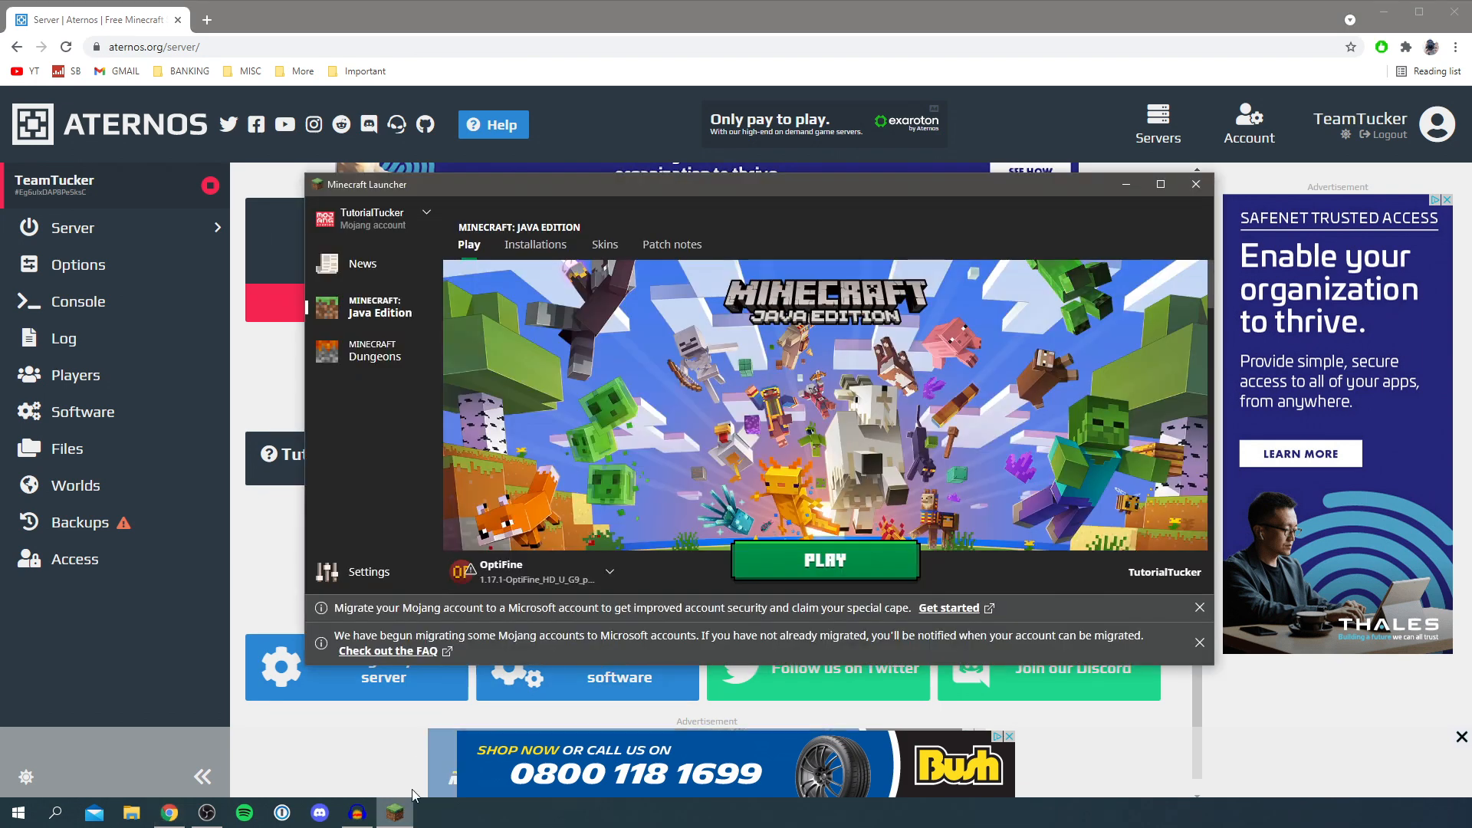
click(788, 564)
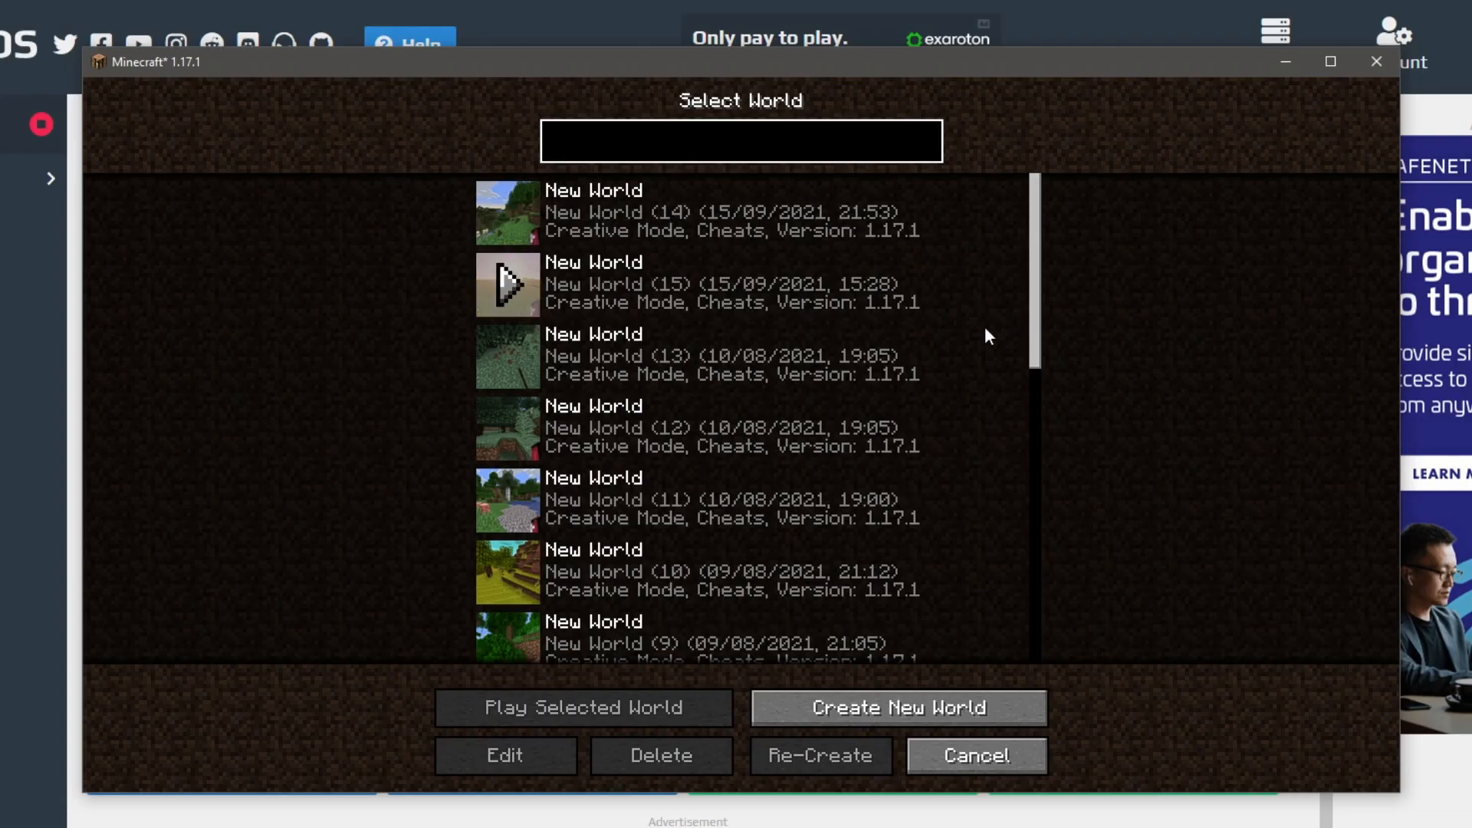
click(933, 710)
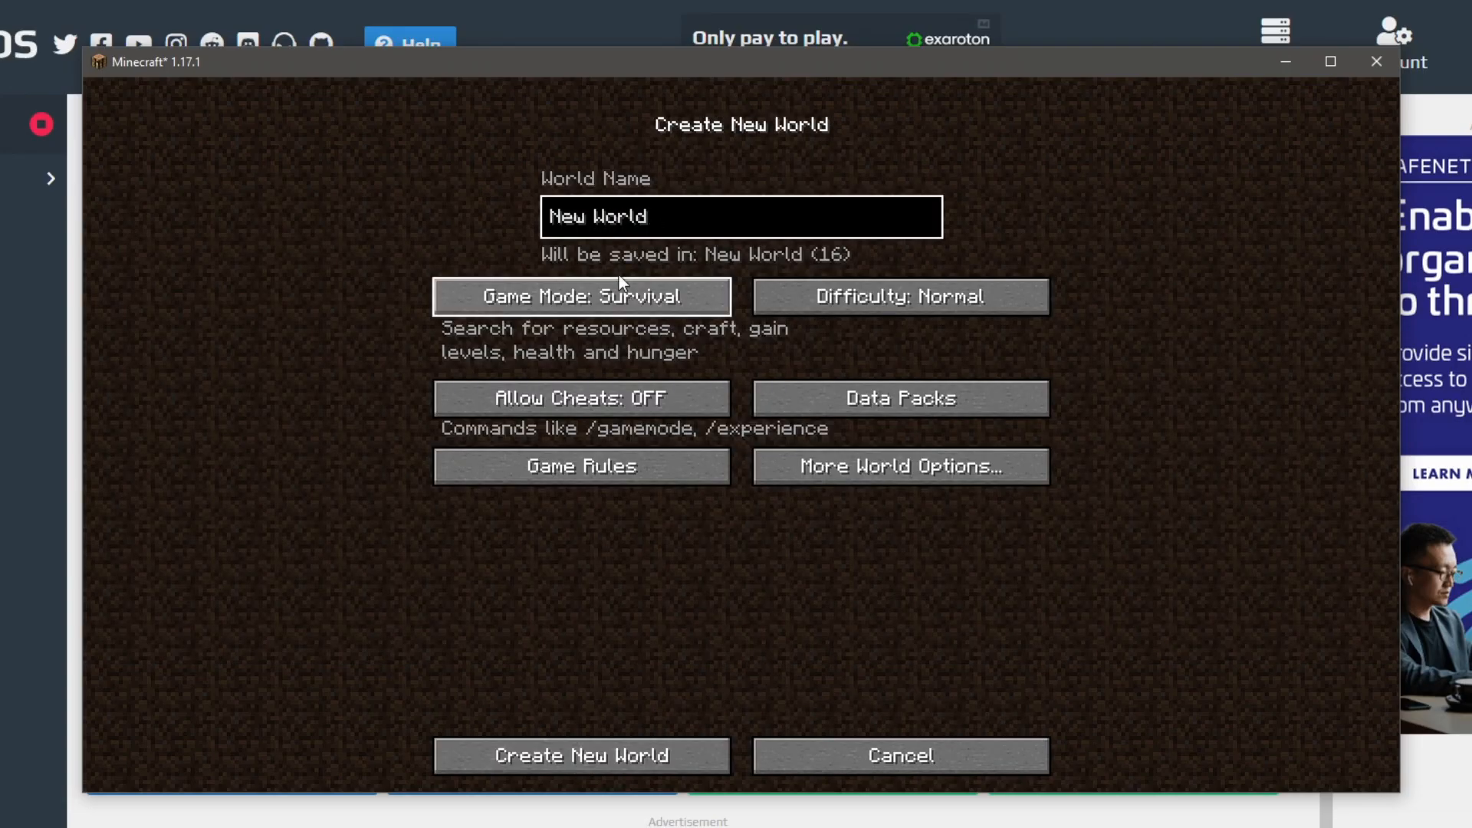
key(BackSpace)
key(BackSpace)
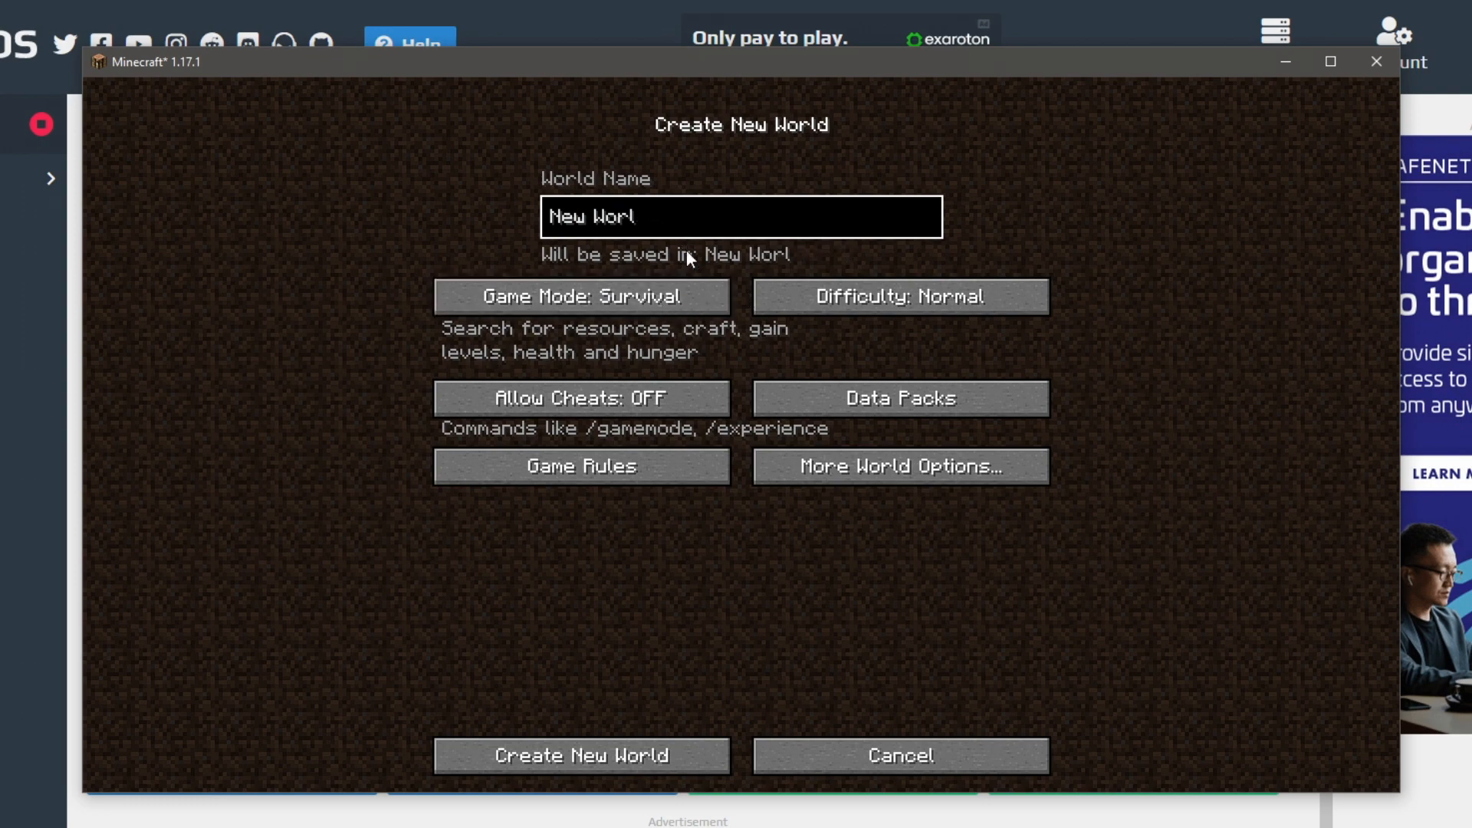
key(BackSpace)
key(BackSpace)
key(BackSpace)
key(BackSpace)
text(Se)
text(rver)
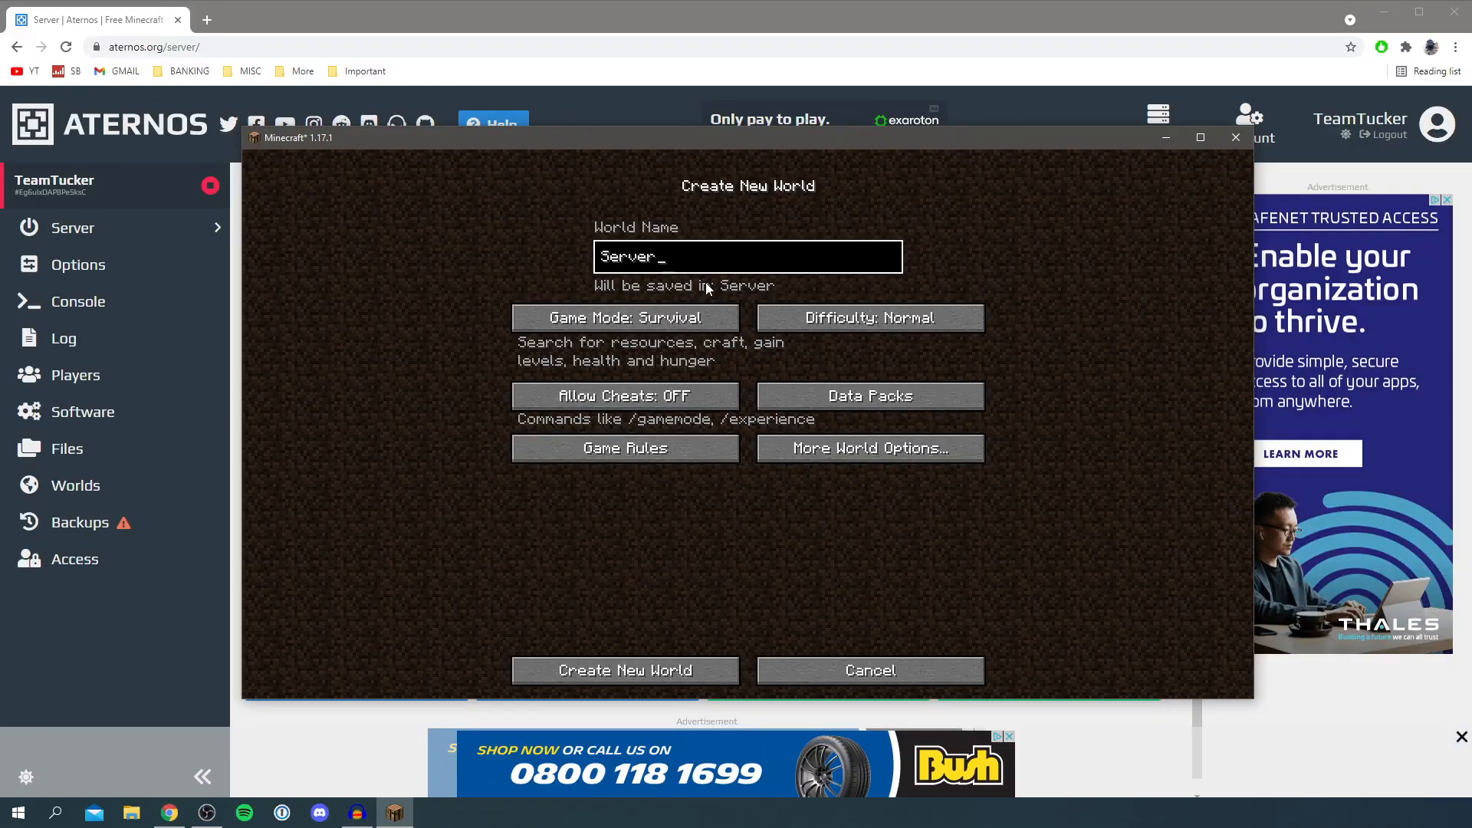
click(626, 670)
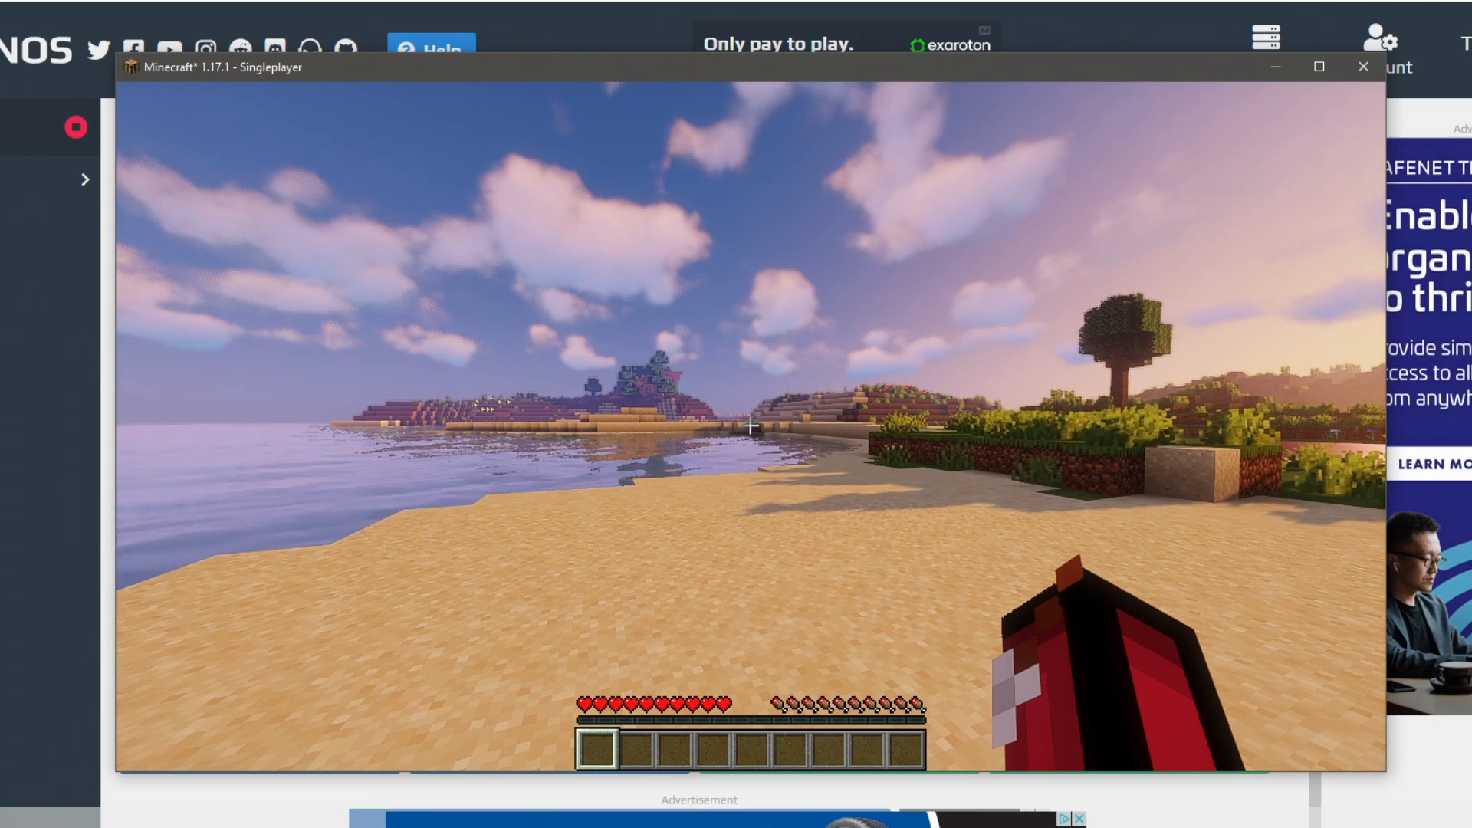
key(Escape)
Step: Save and quit the Server world, close Minecraft, hide Chrome and bring up the Run prompt
click(712, 476)
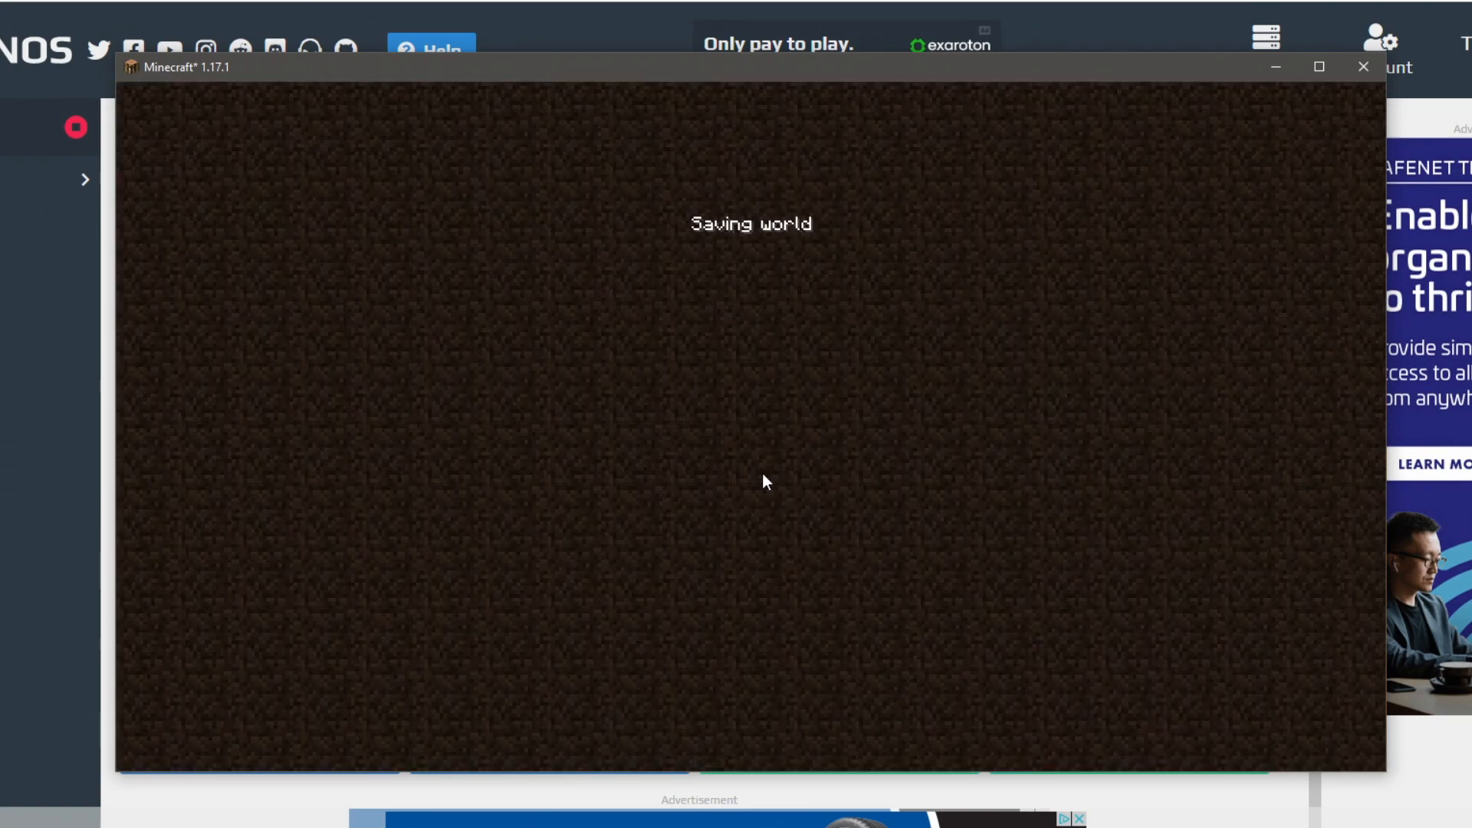
mouse_move(569, 252)
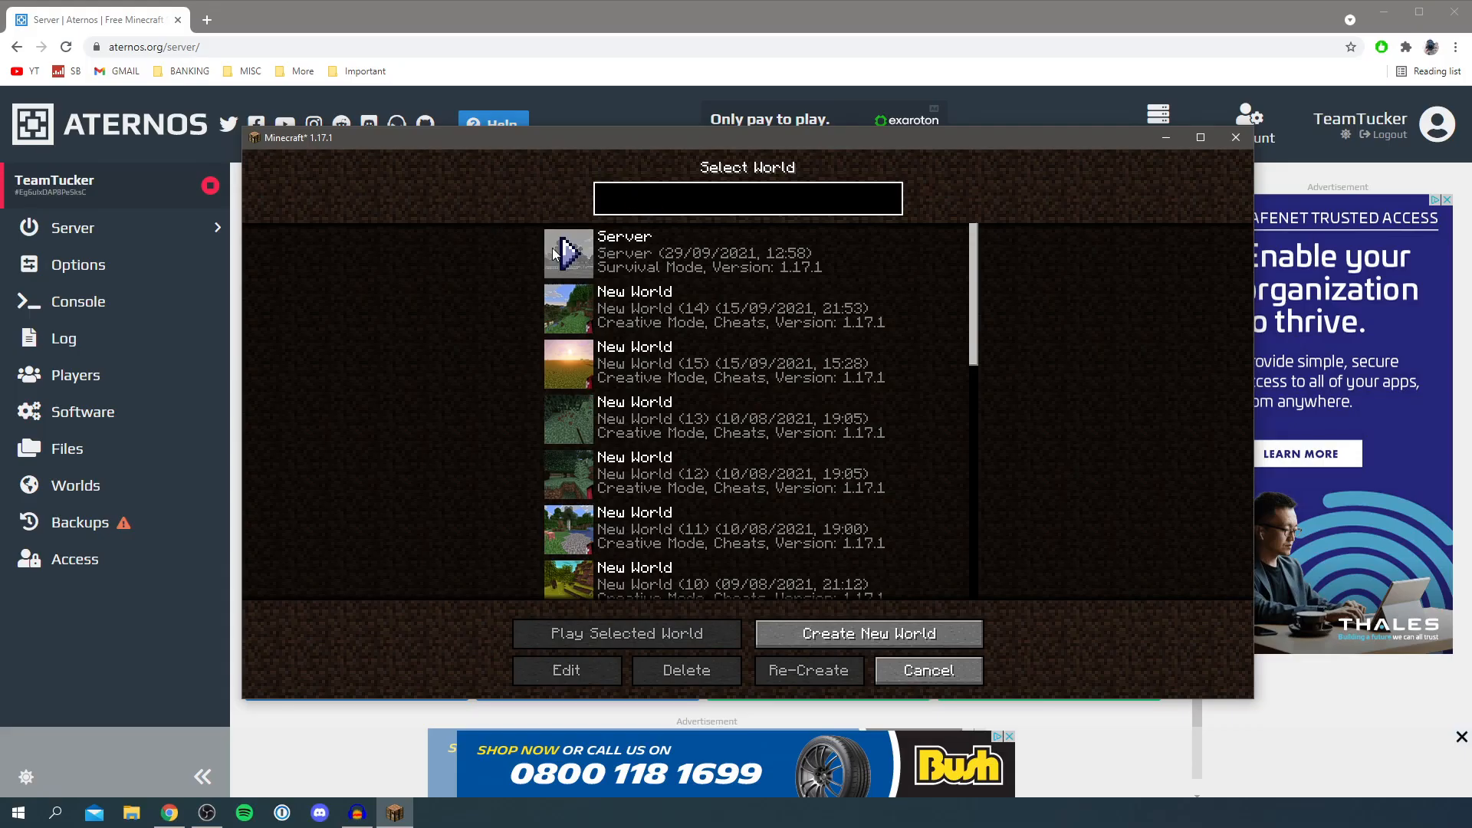
click(656, 264)
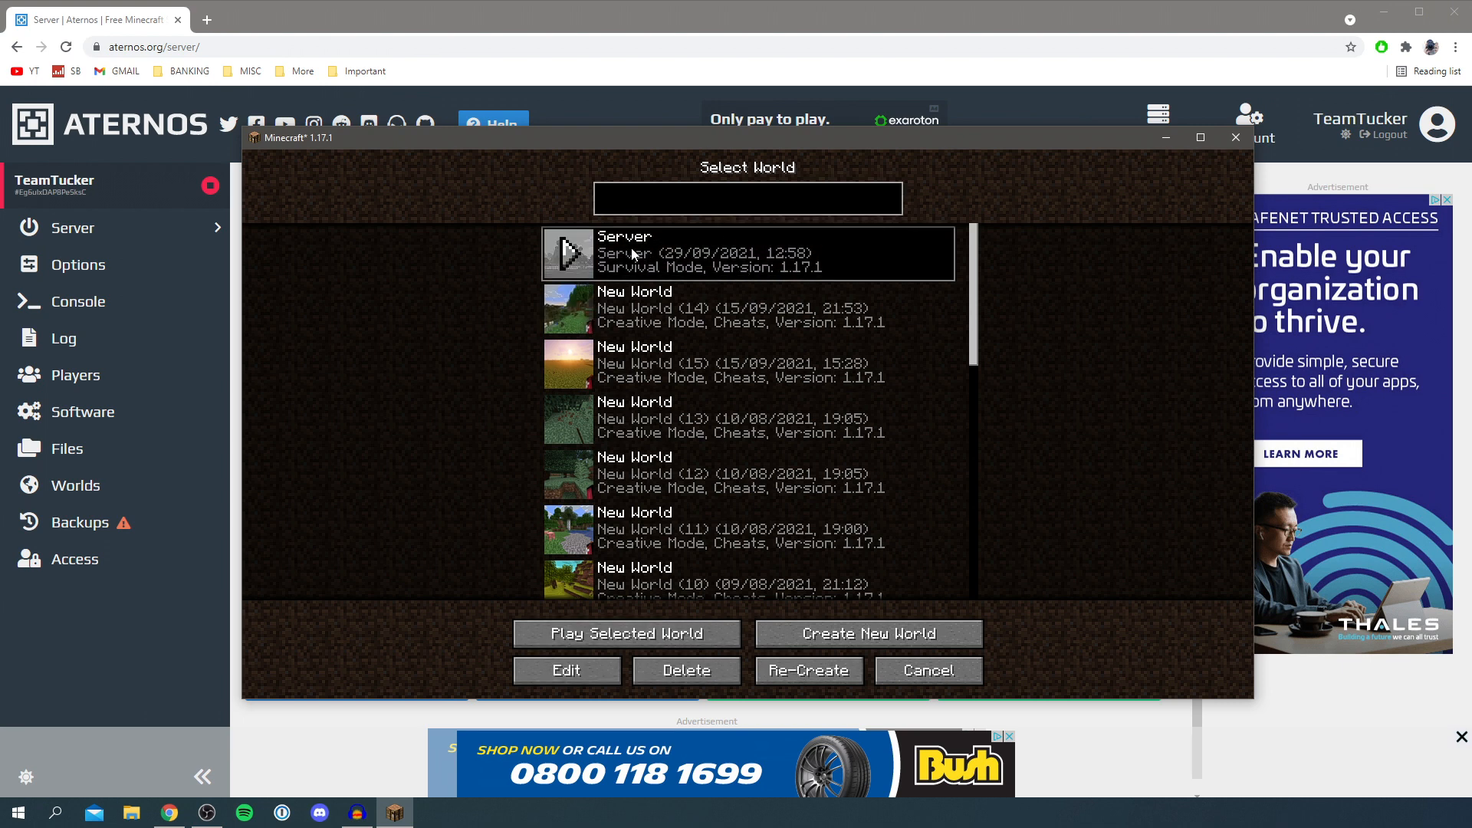
click(1234, 143)
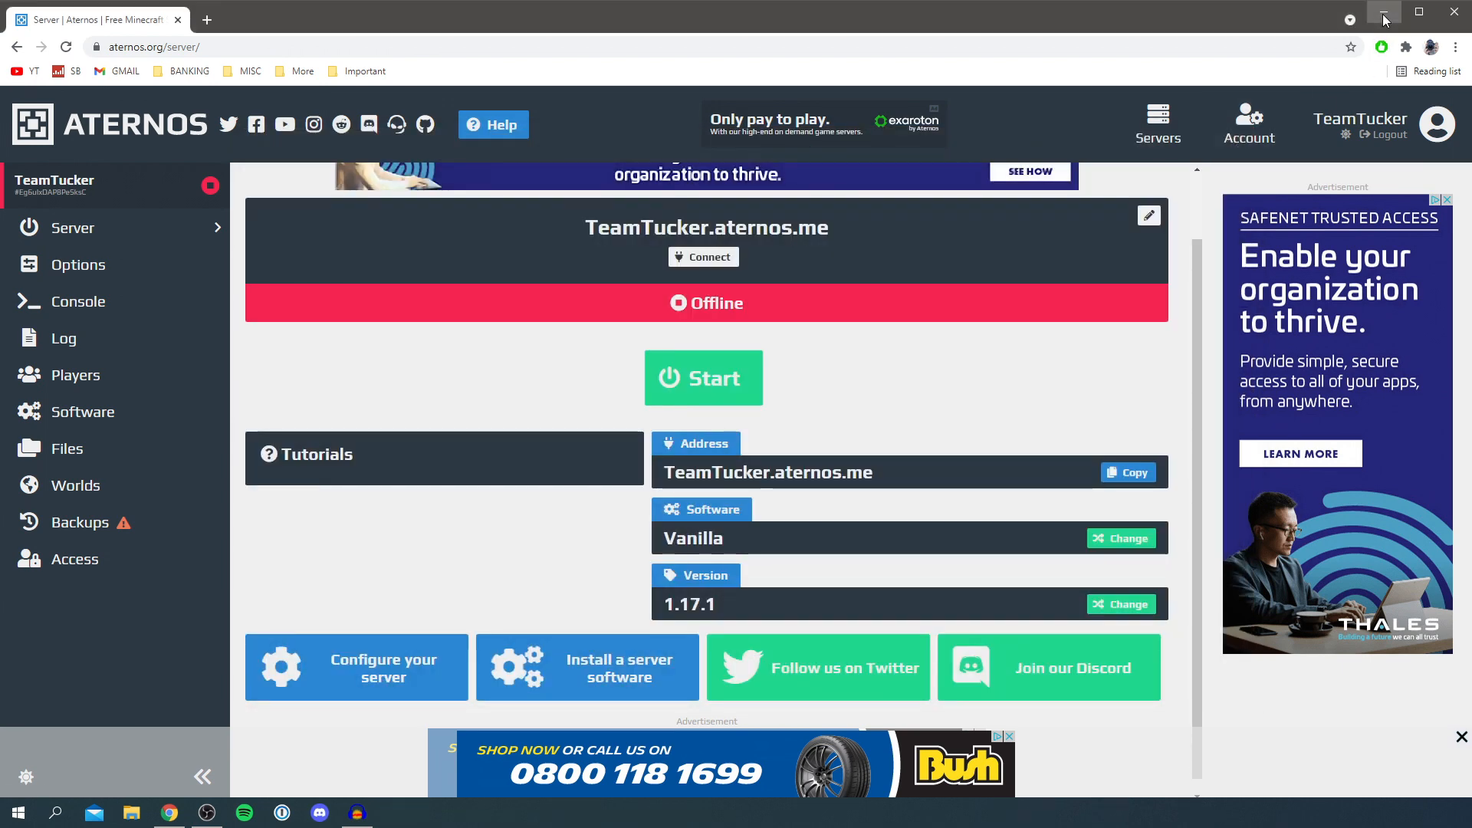
click(1385, 19)
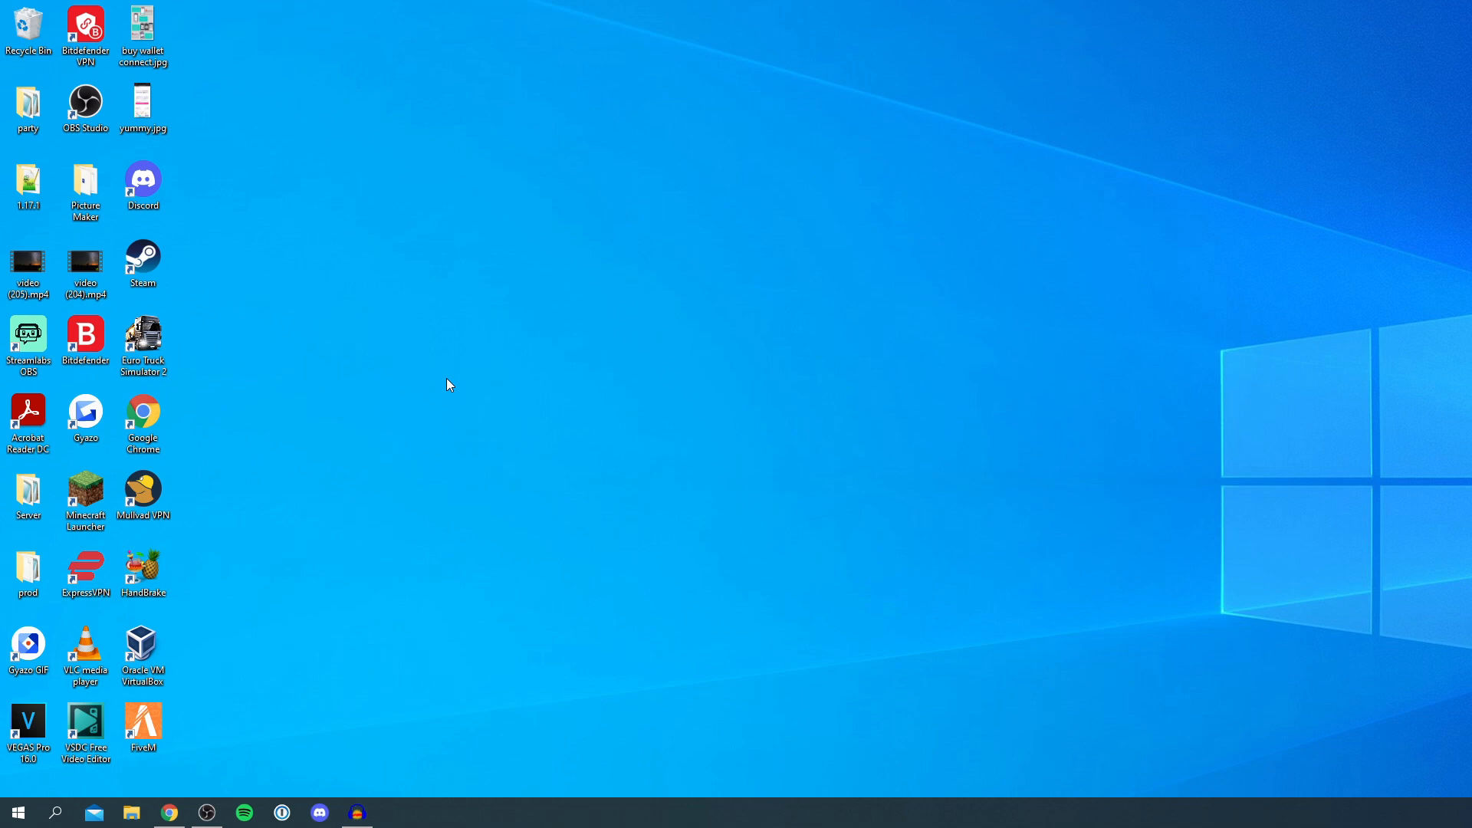
key(super+r)
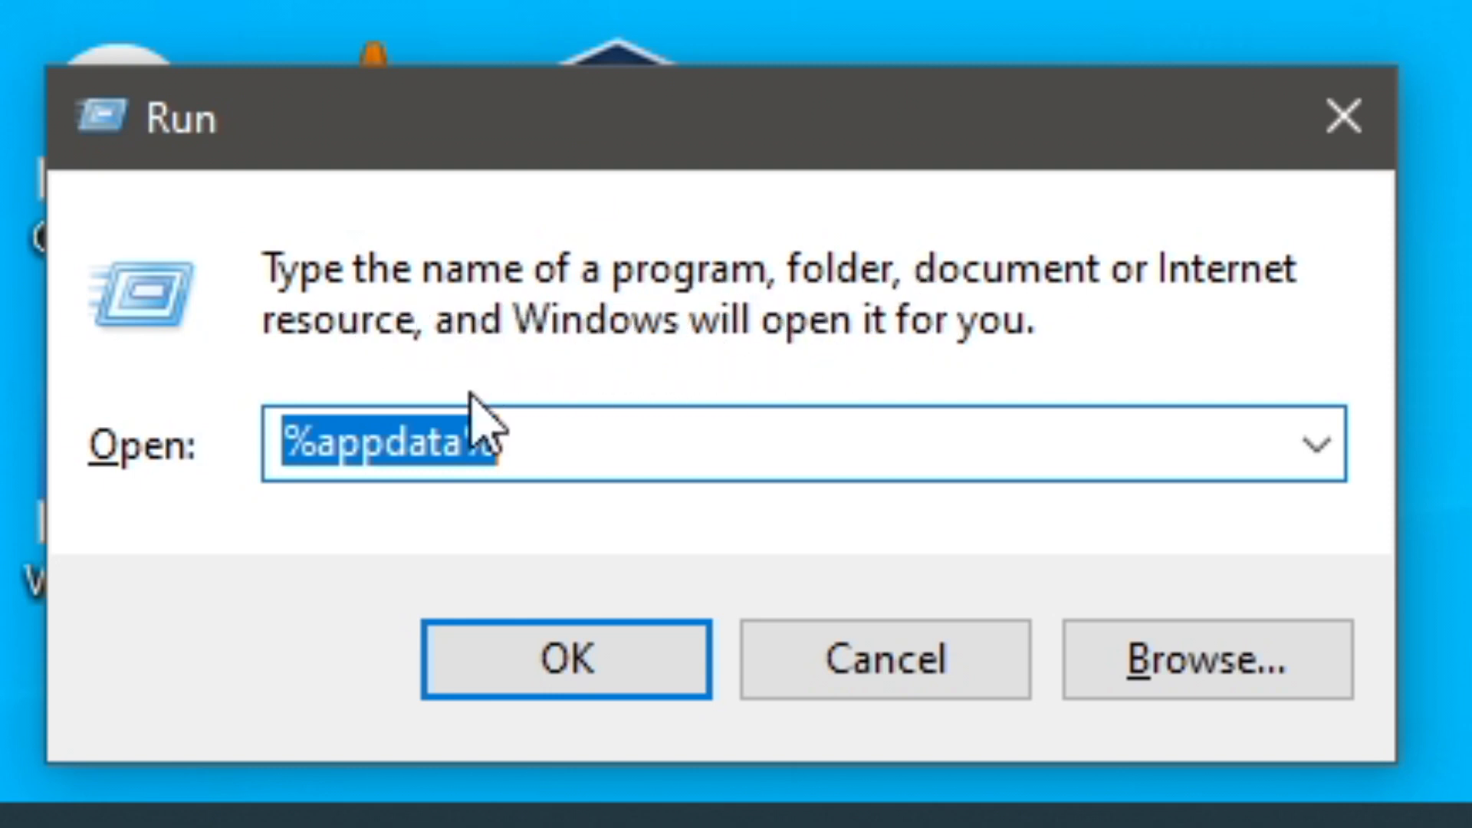
Step: Run %appdata% to open the AppData Roaming folder in File Explorer
click(290, 438)
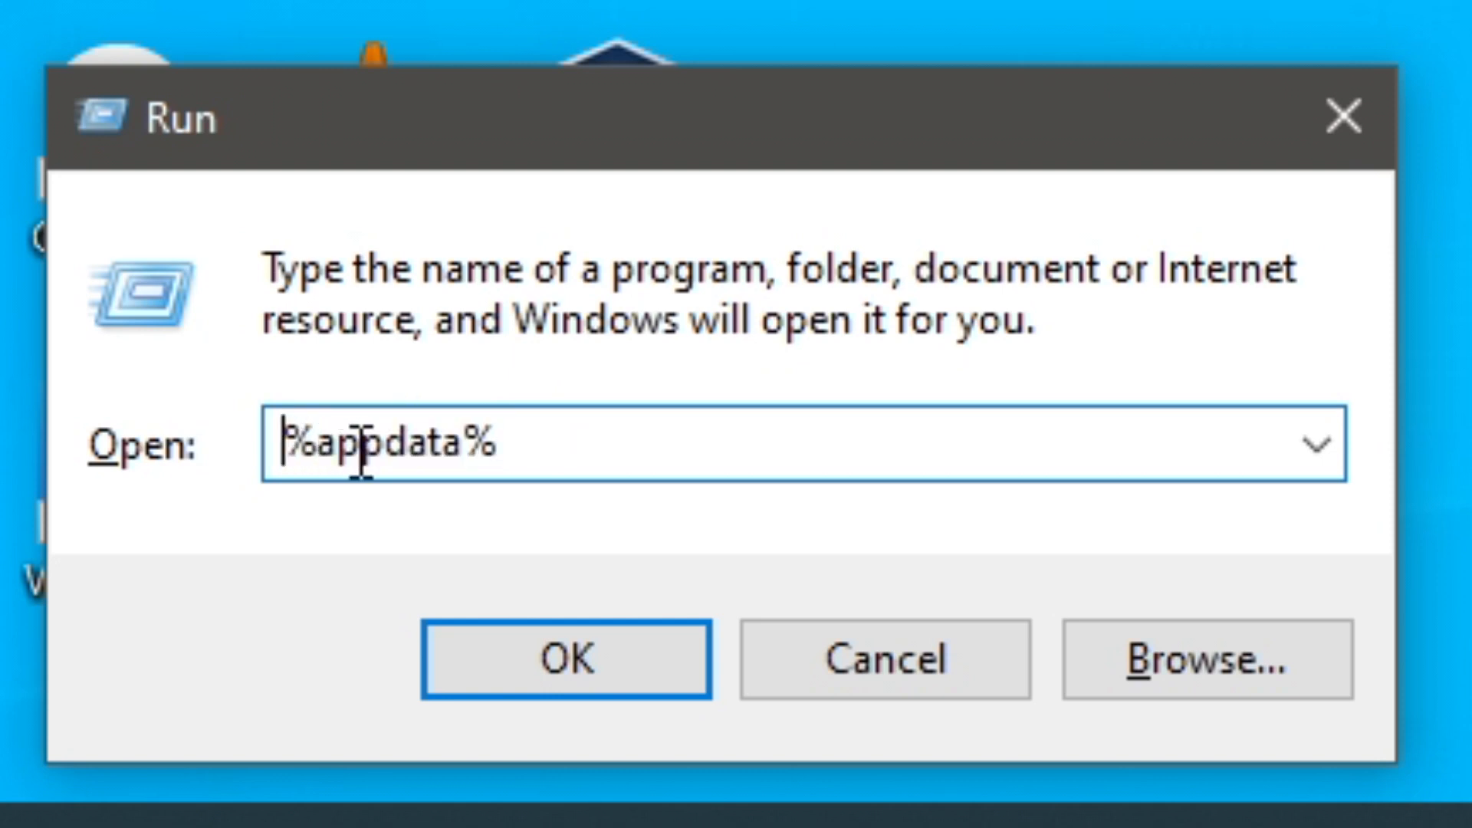
click(592, 446)
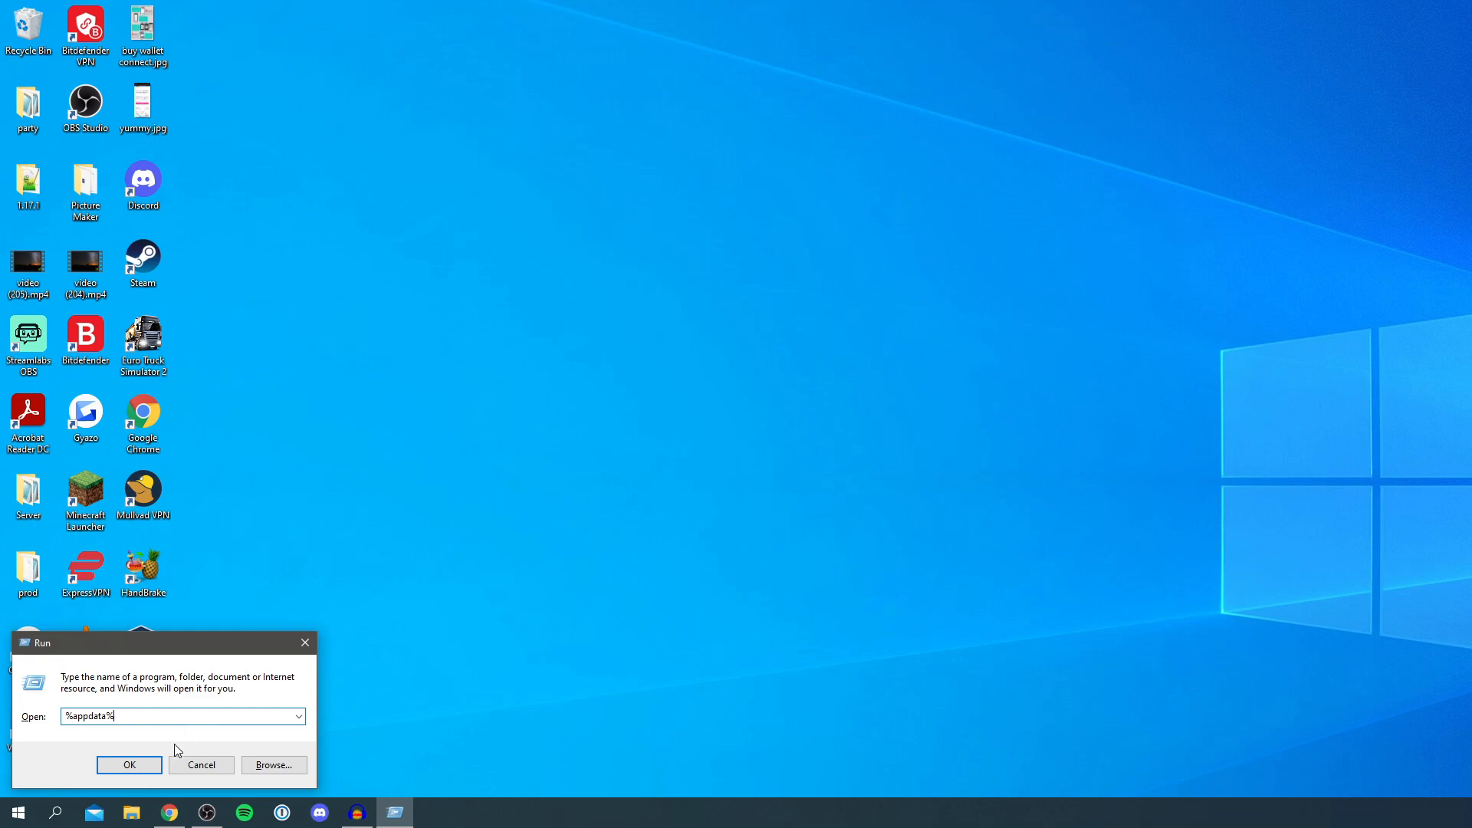
click(129, 766)
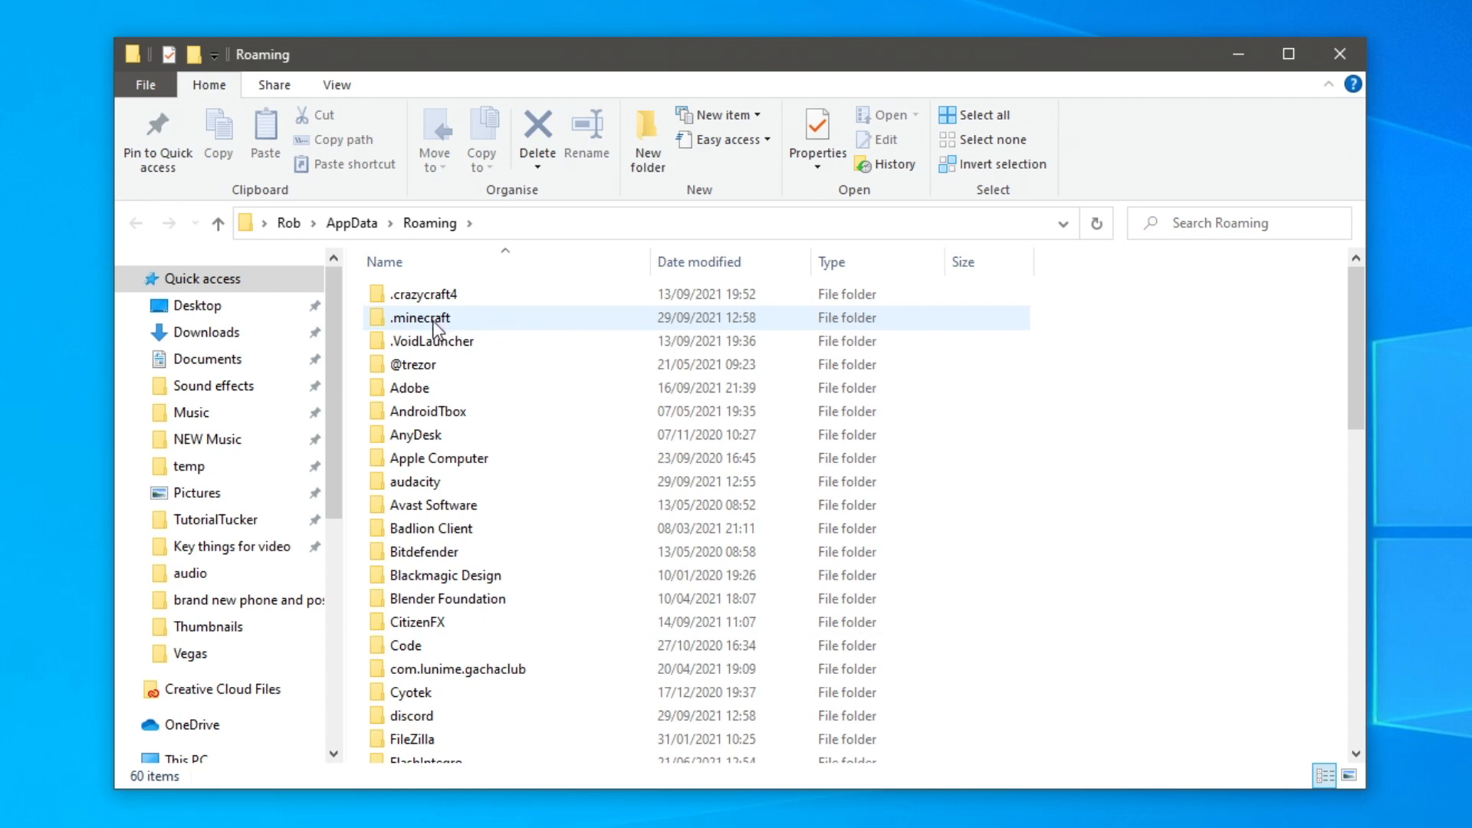
Step: Open .minecraft then saves, and select the Server world folder
double_click(422, 317)
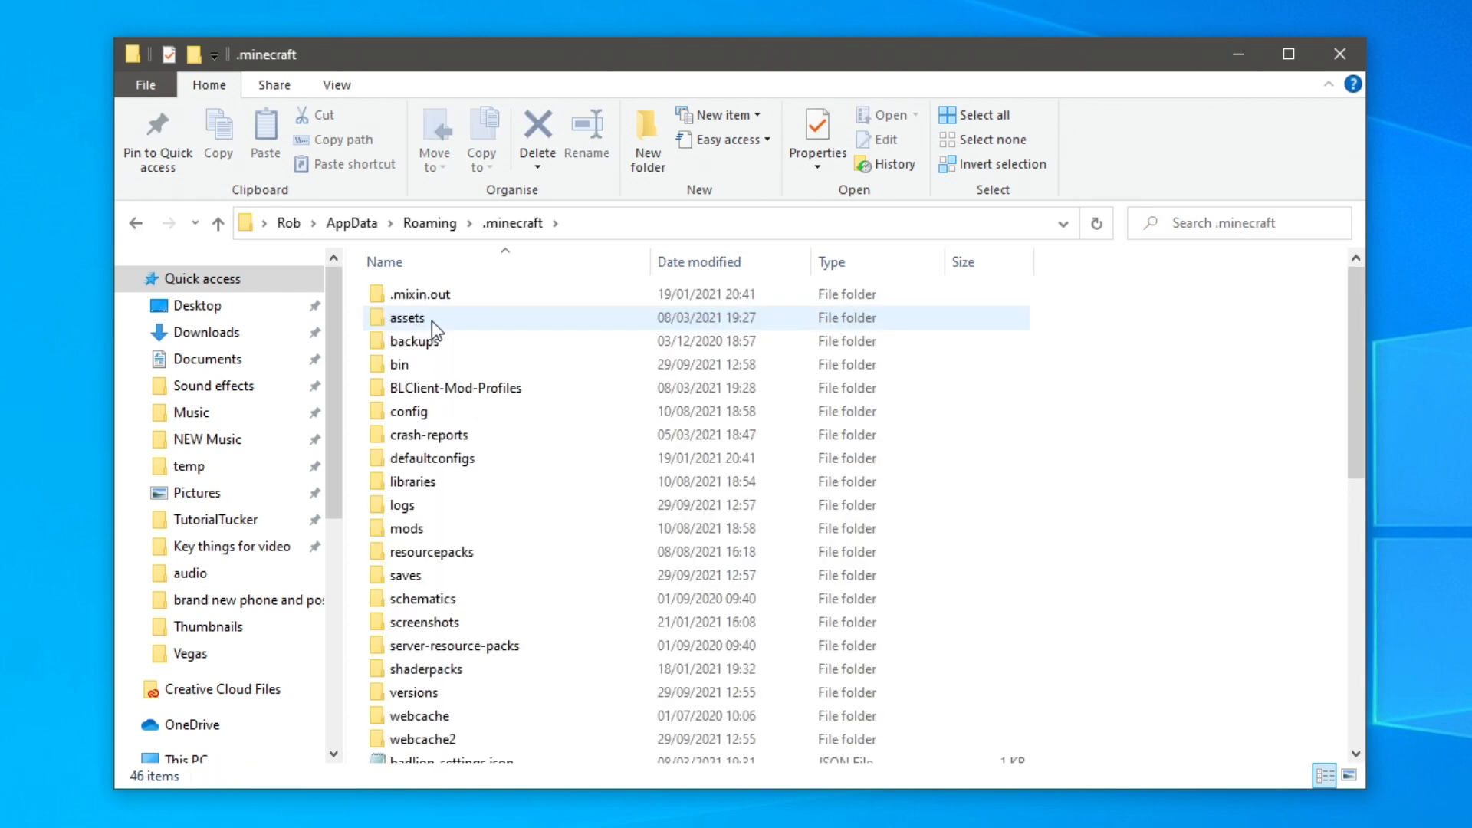
scroll(430, 321, down, 5)
scroll(431, 321, up, 3)
scroll(446, 413, up, 3)
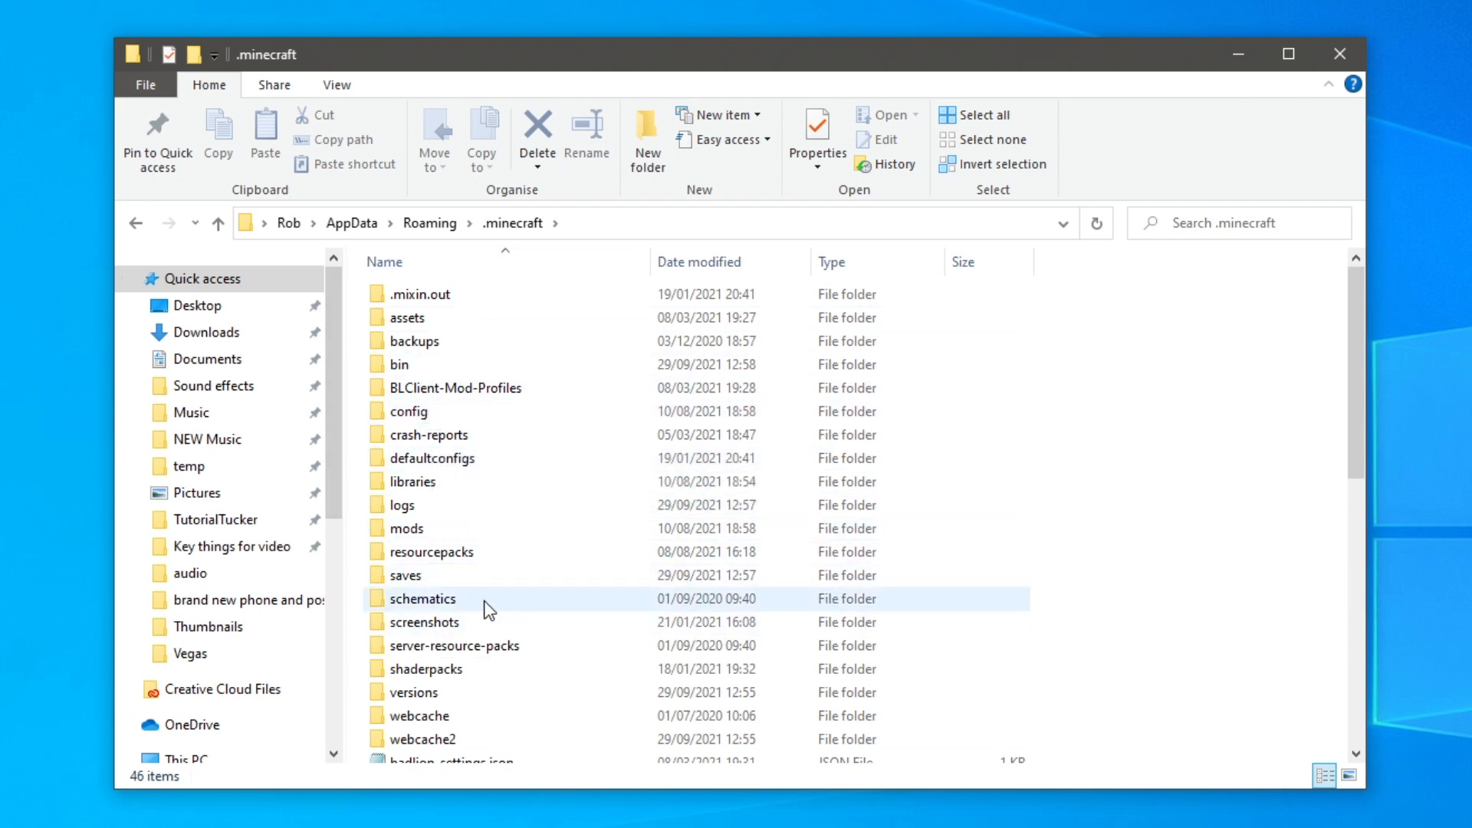
double_click(422, 582)
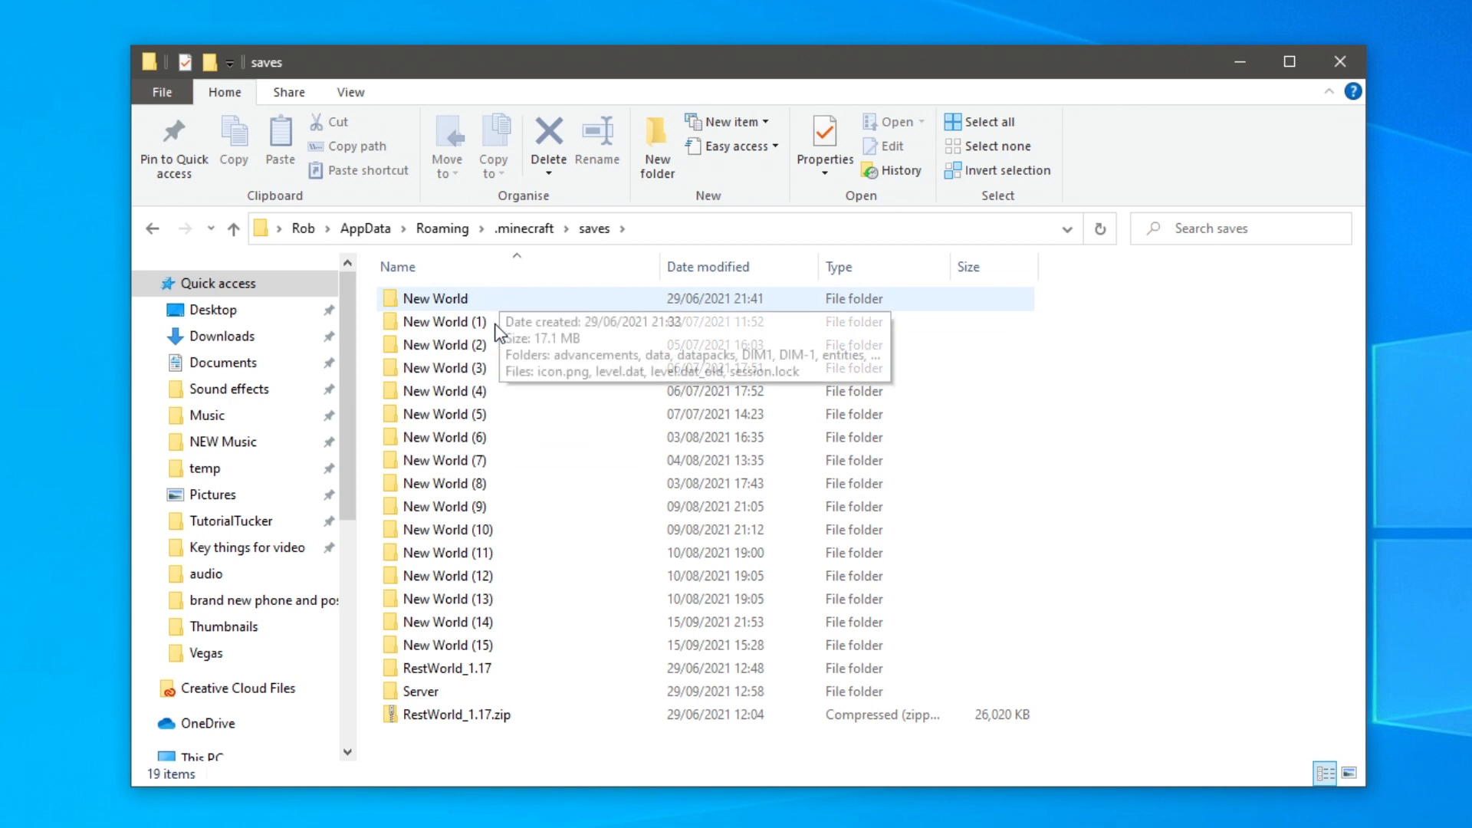
click(520, 691)
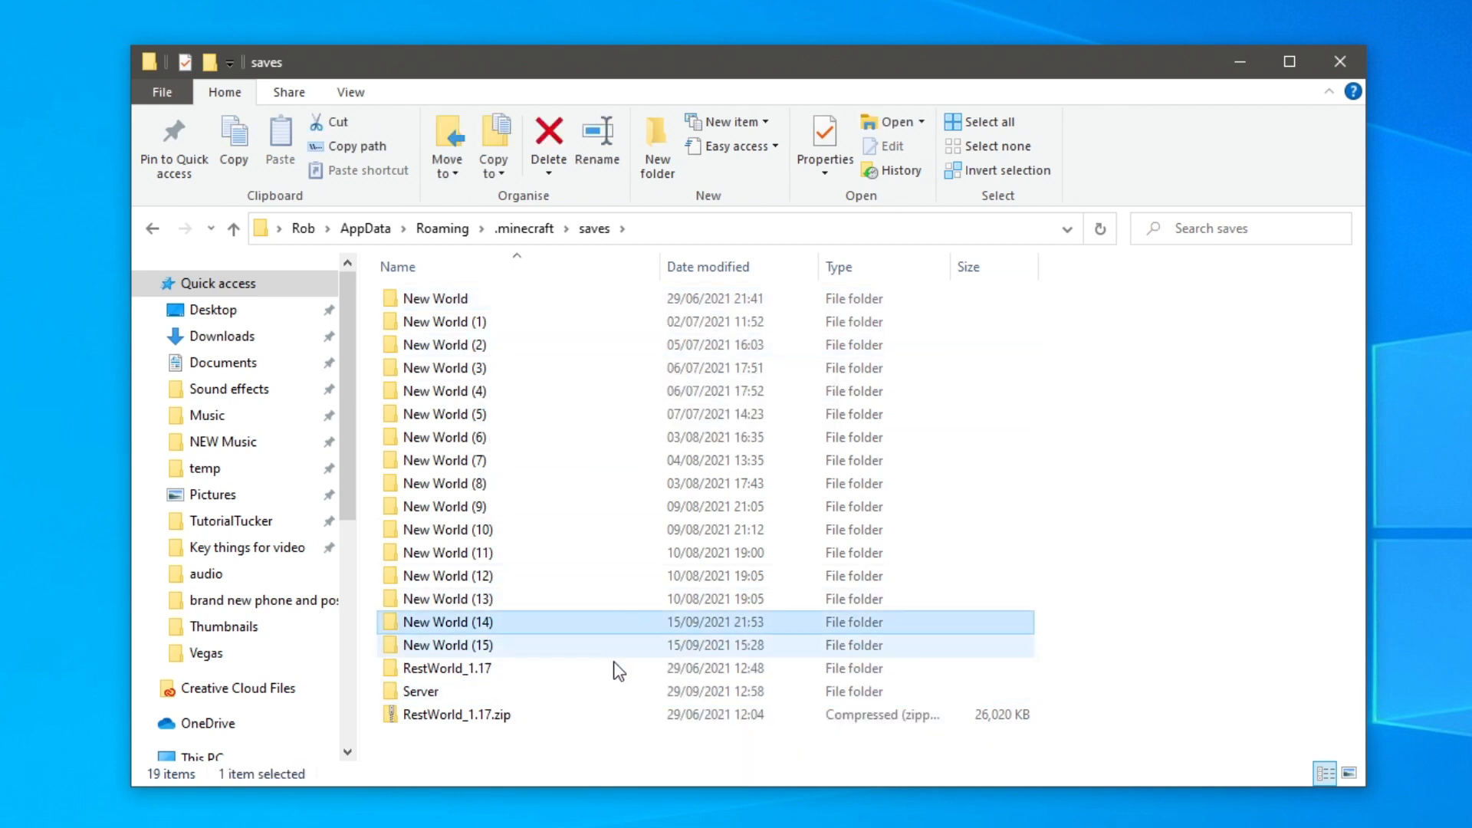
Step: Copy the Server world folder and paste it onto the desktop
right_click(461, 694)
click(556, 555)
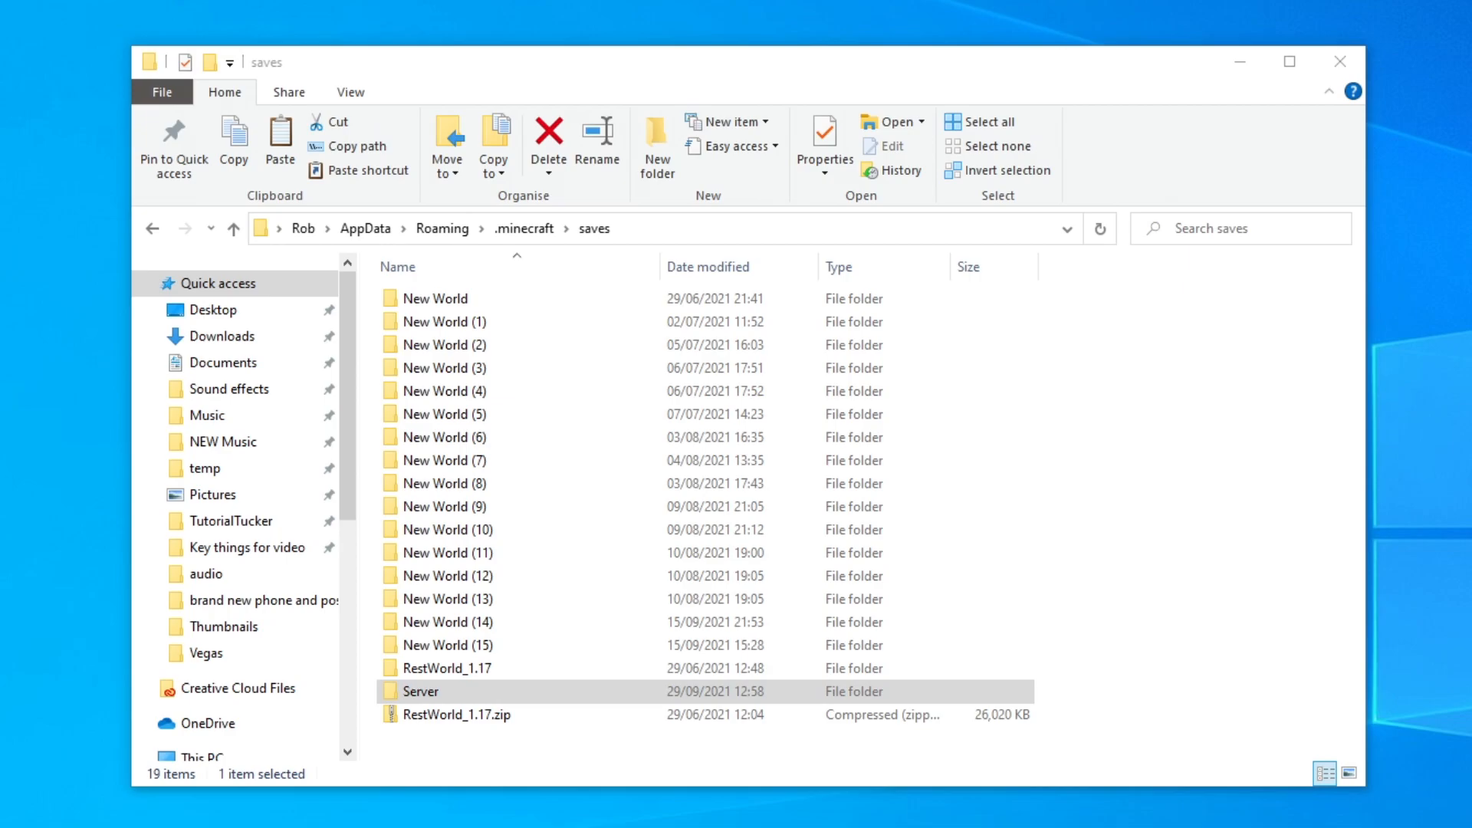
right_click(195, 47)
click(231, 151)
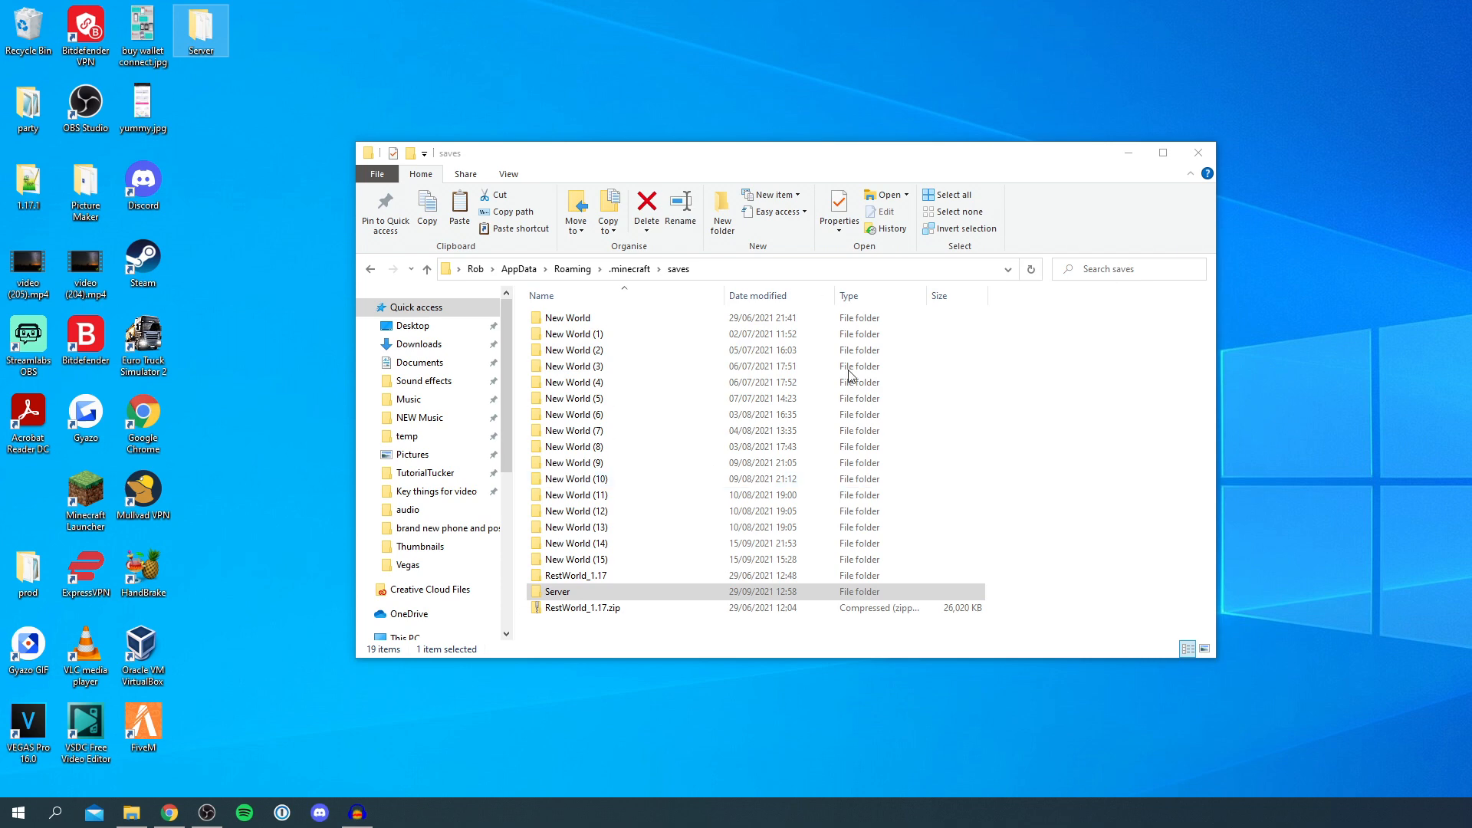
Step: Close the saves folder window and return to the Aternos server page
click(1202, 156)
click(201, 34)
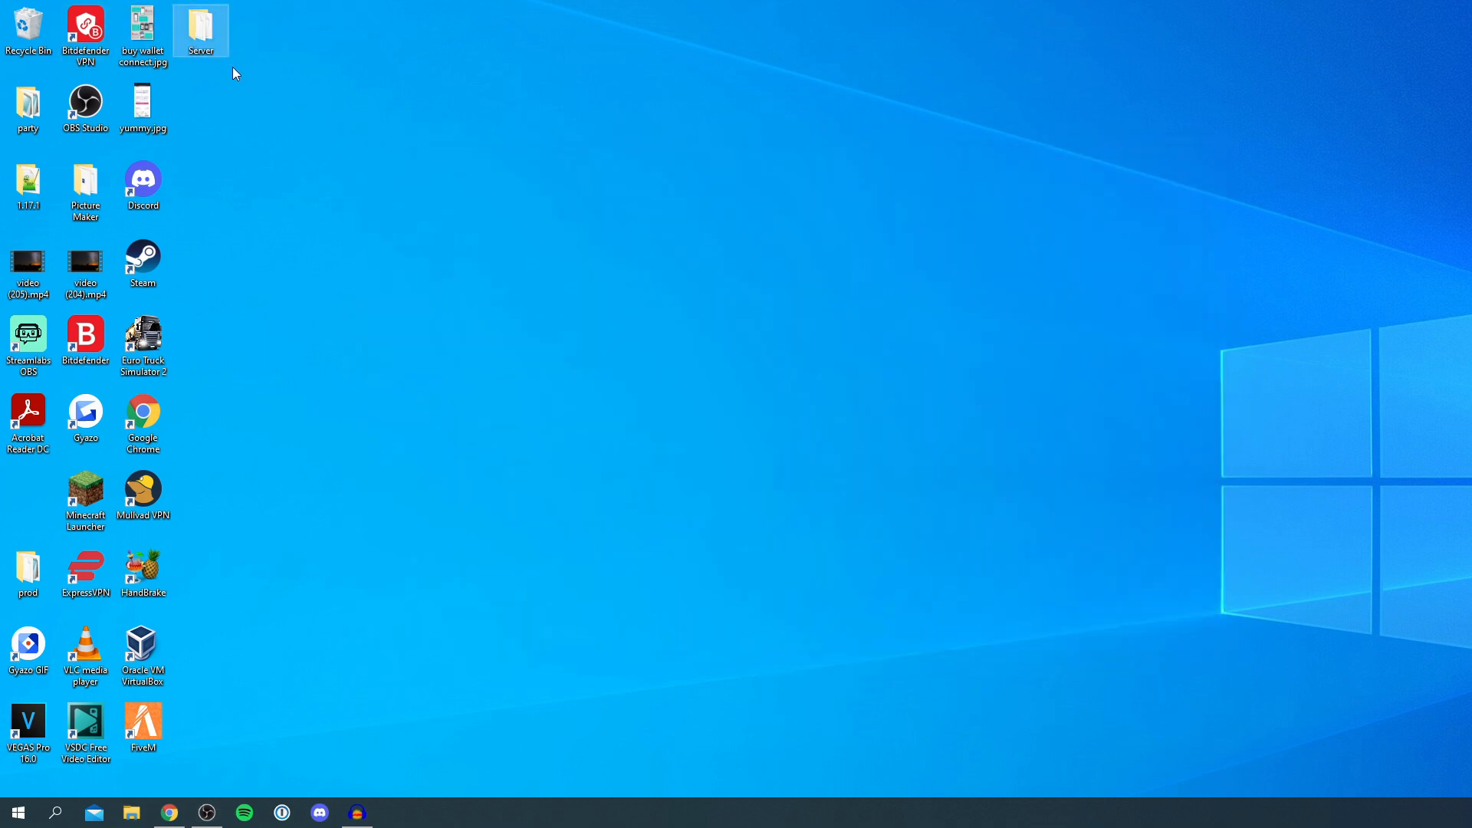
click(349, 351)
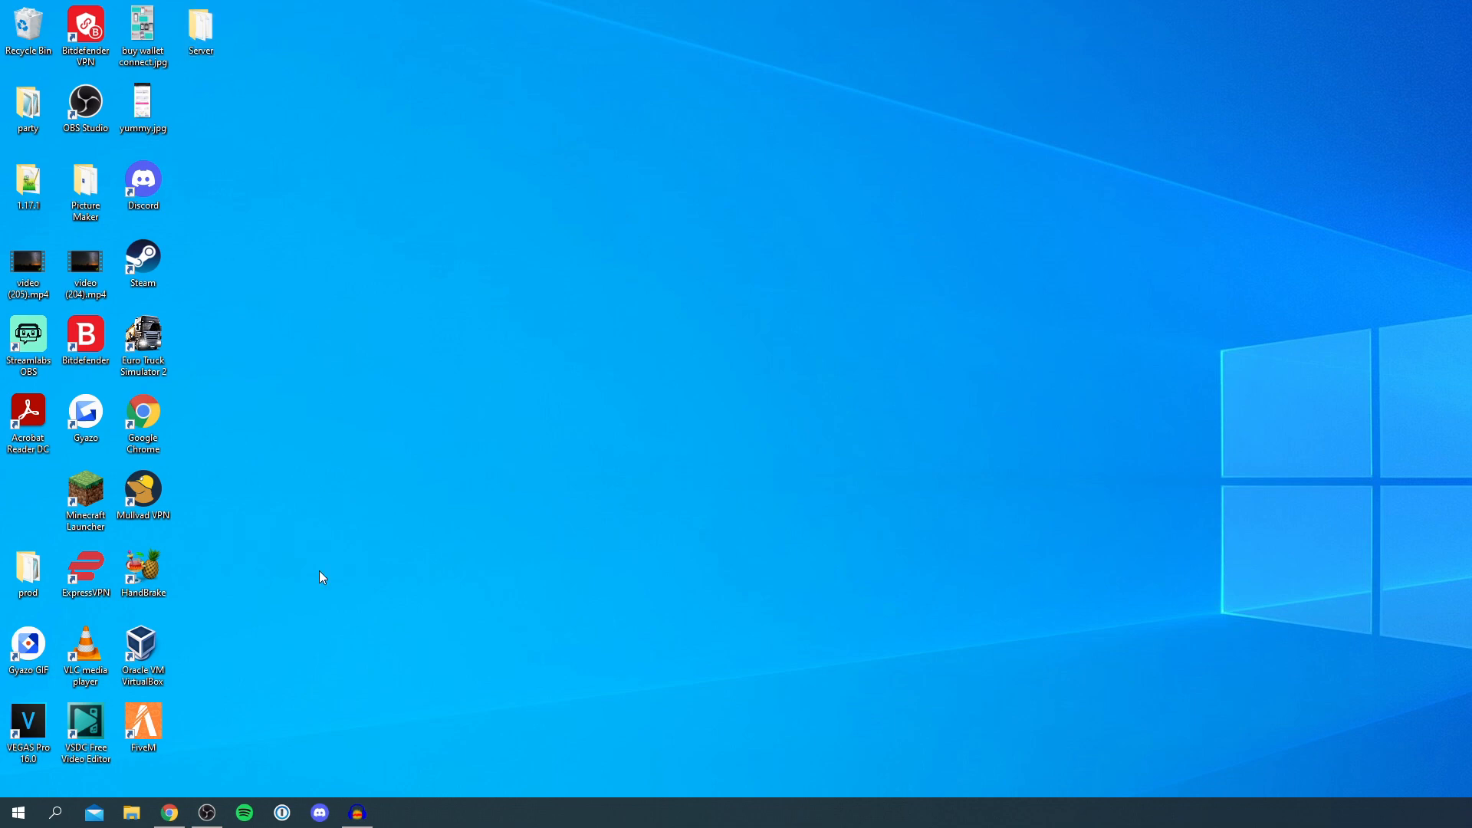
click(169, 813)
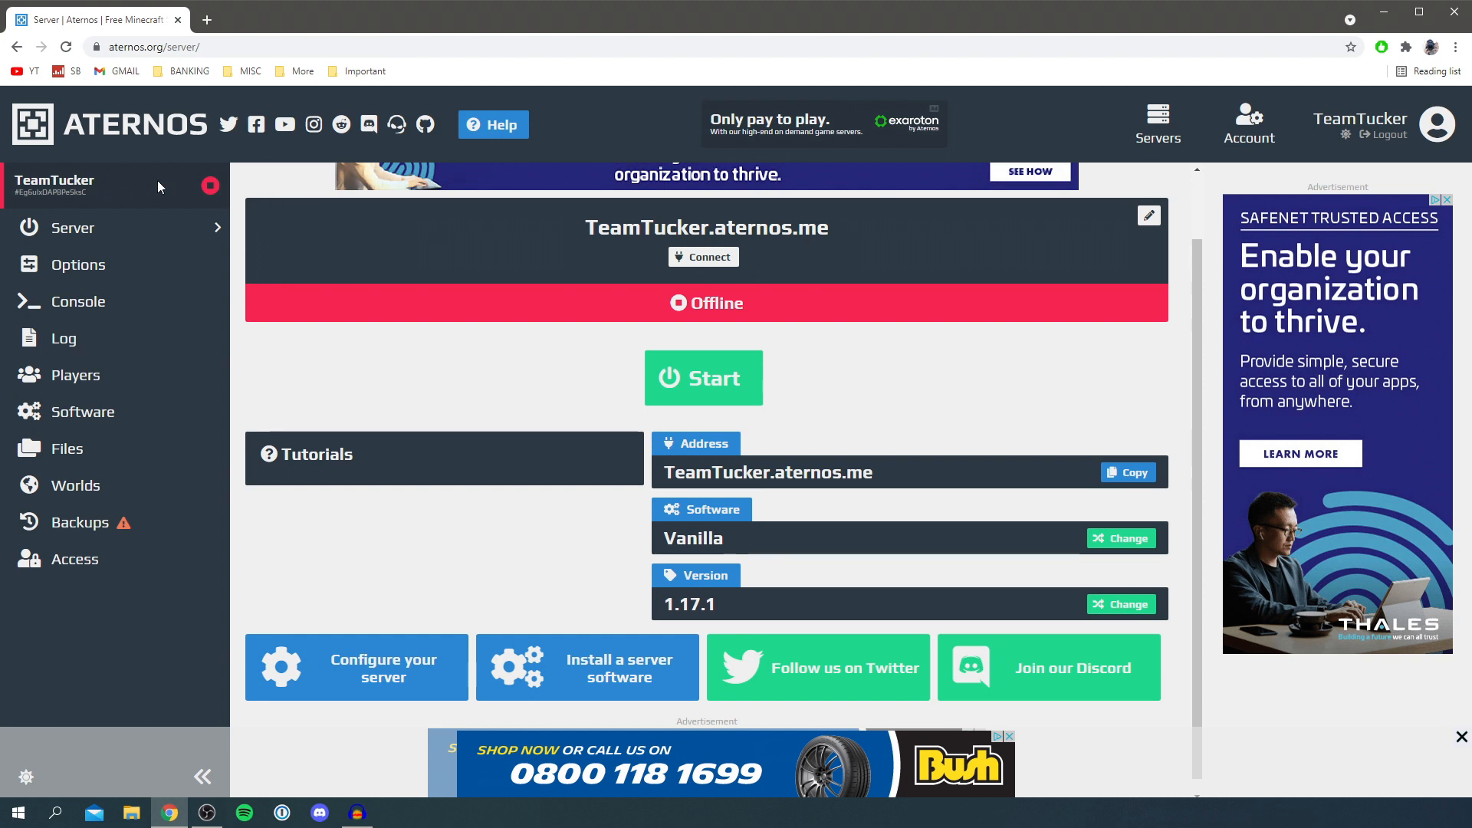
Step: On the Worlds page, start a folder upload for the main world, showing the desktop in the picker
click(92, 486)
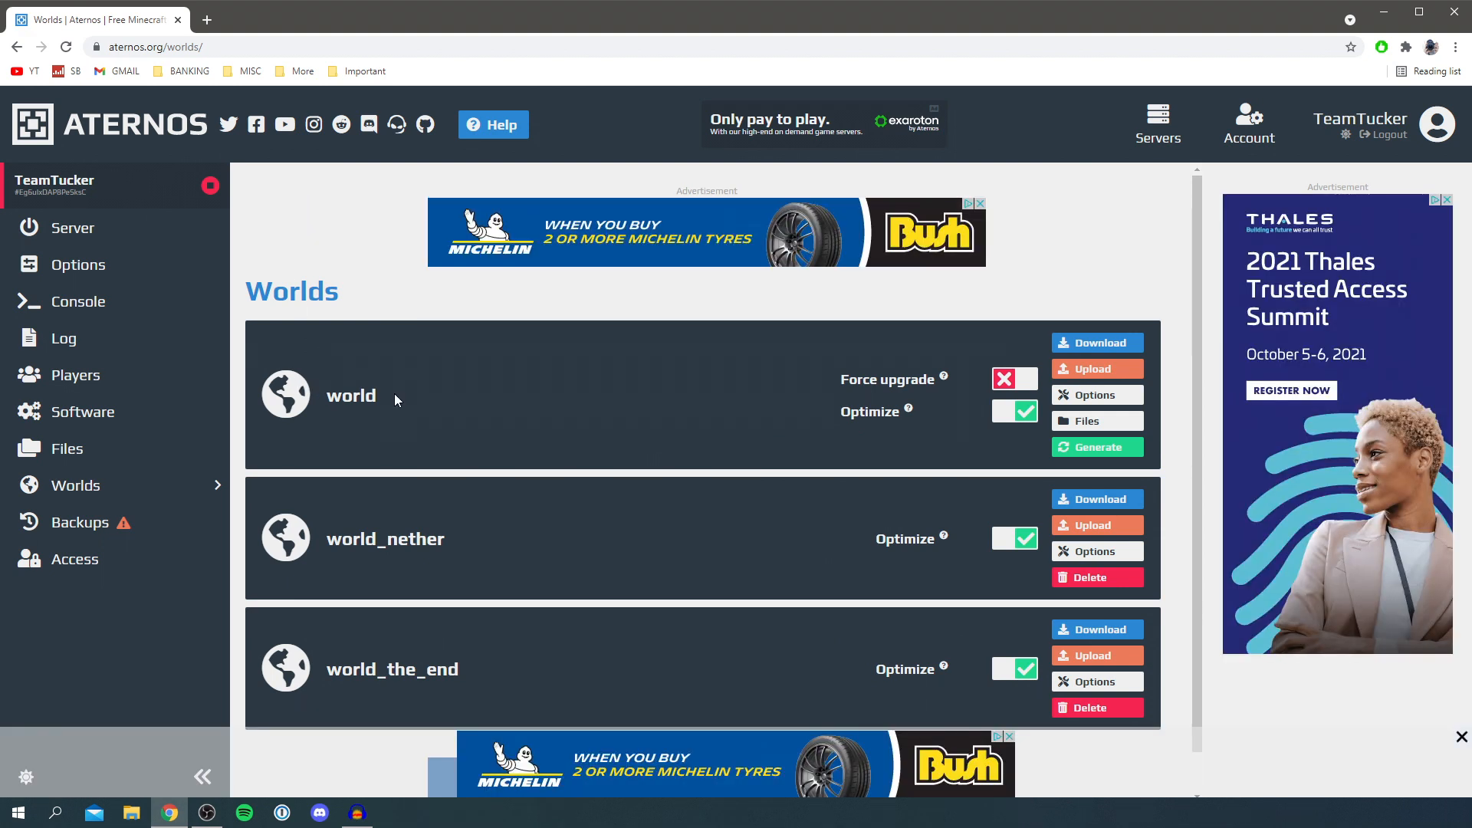
click(1090, 368)
click(1099, 395)
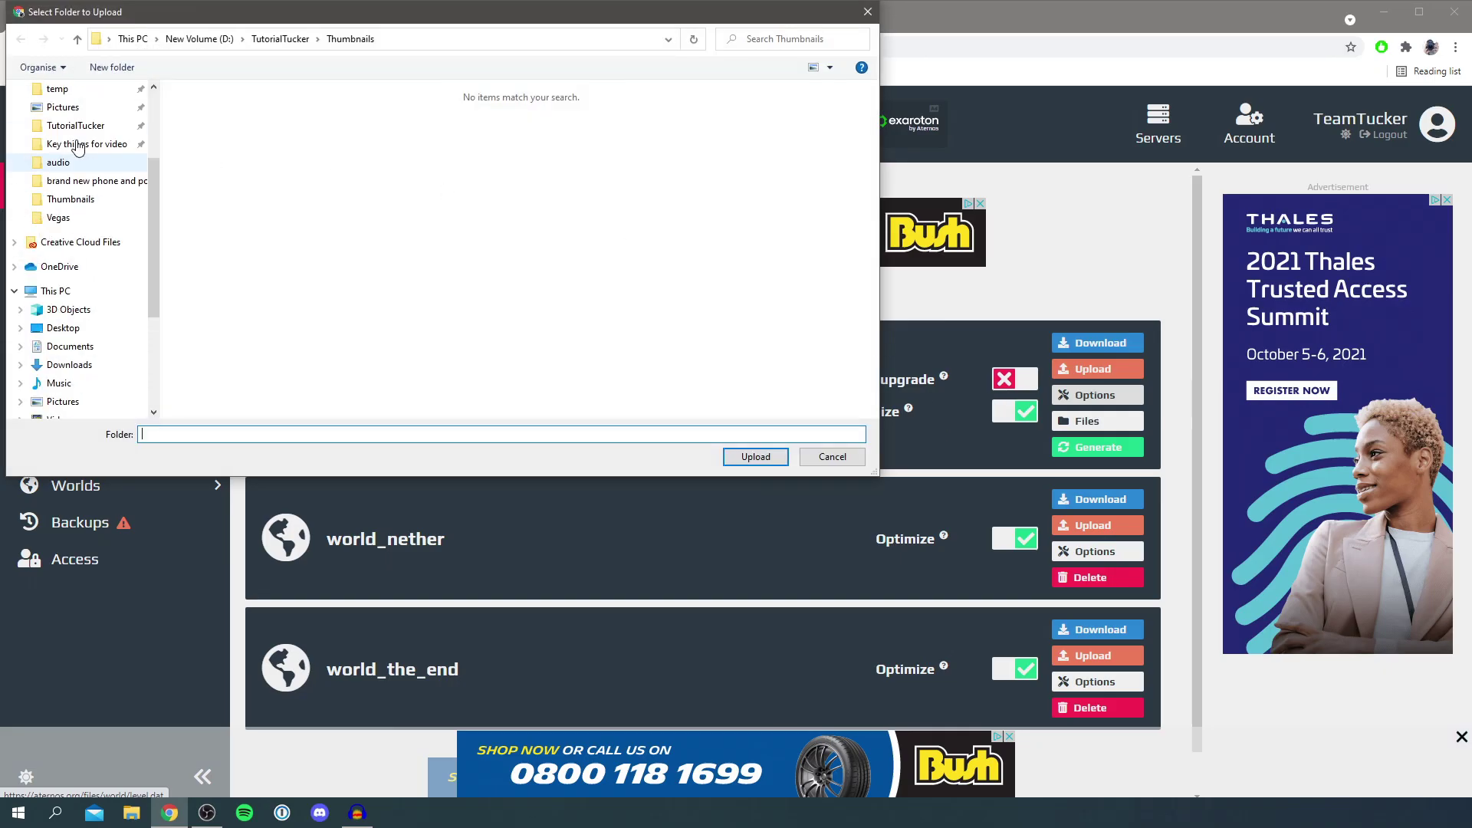
scroll(81, 127, up, 4)
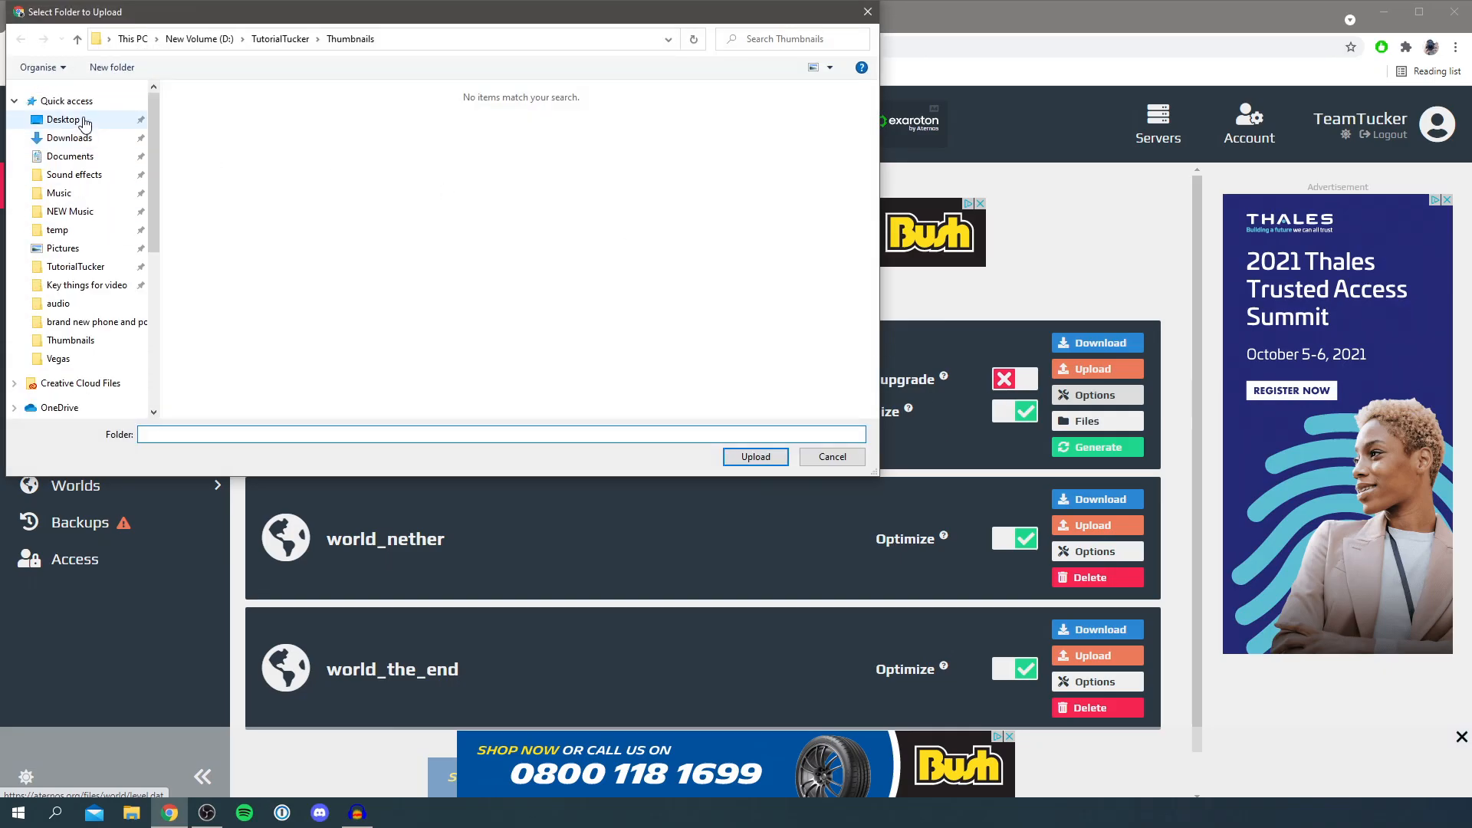
click(63, 120)
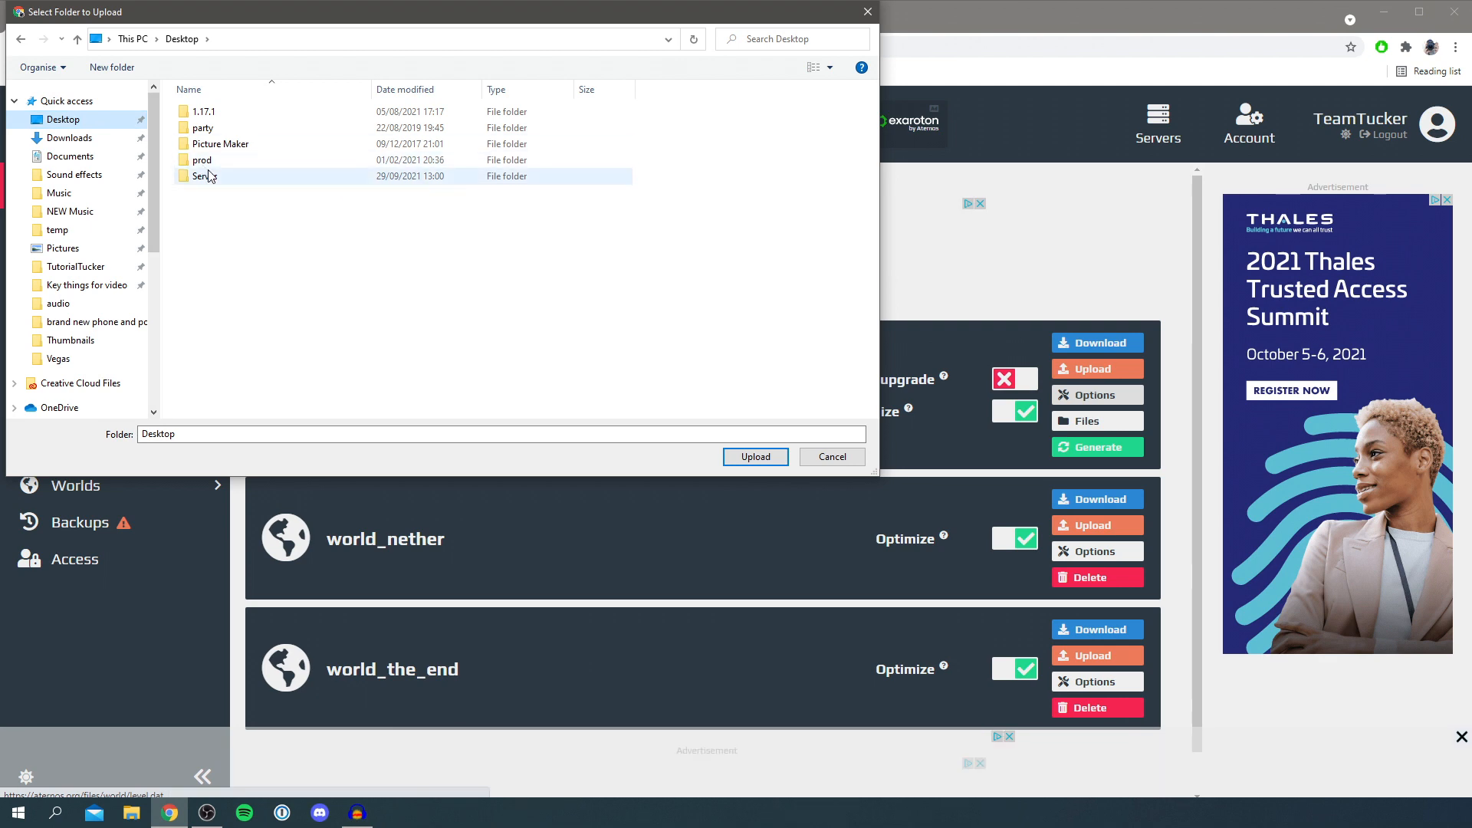
Step: Upload the desktop Server folder as the main world, approving its 55 files
click(215, 179)
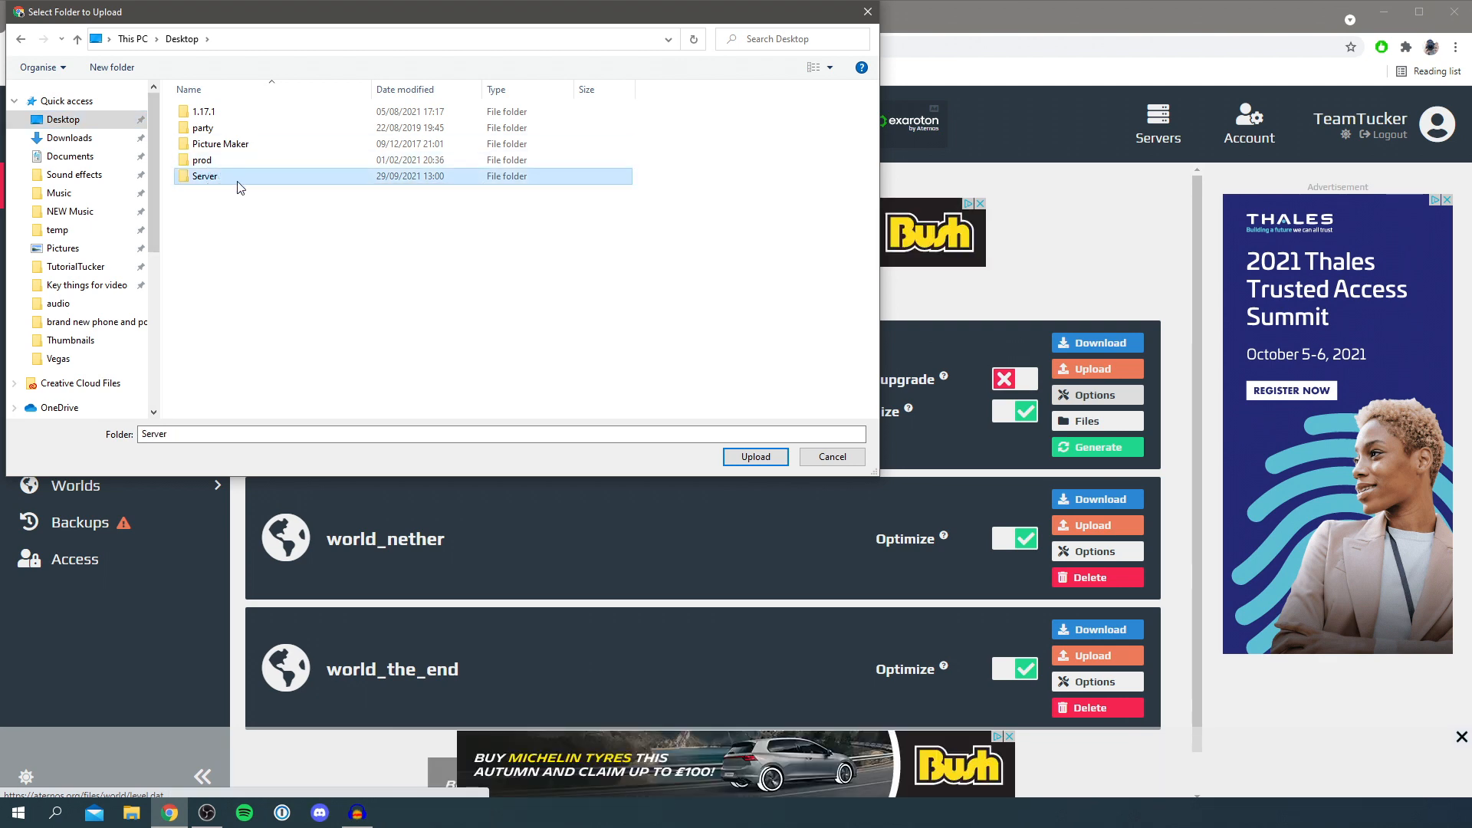
click(755, 457)
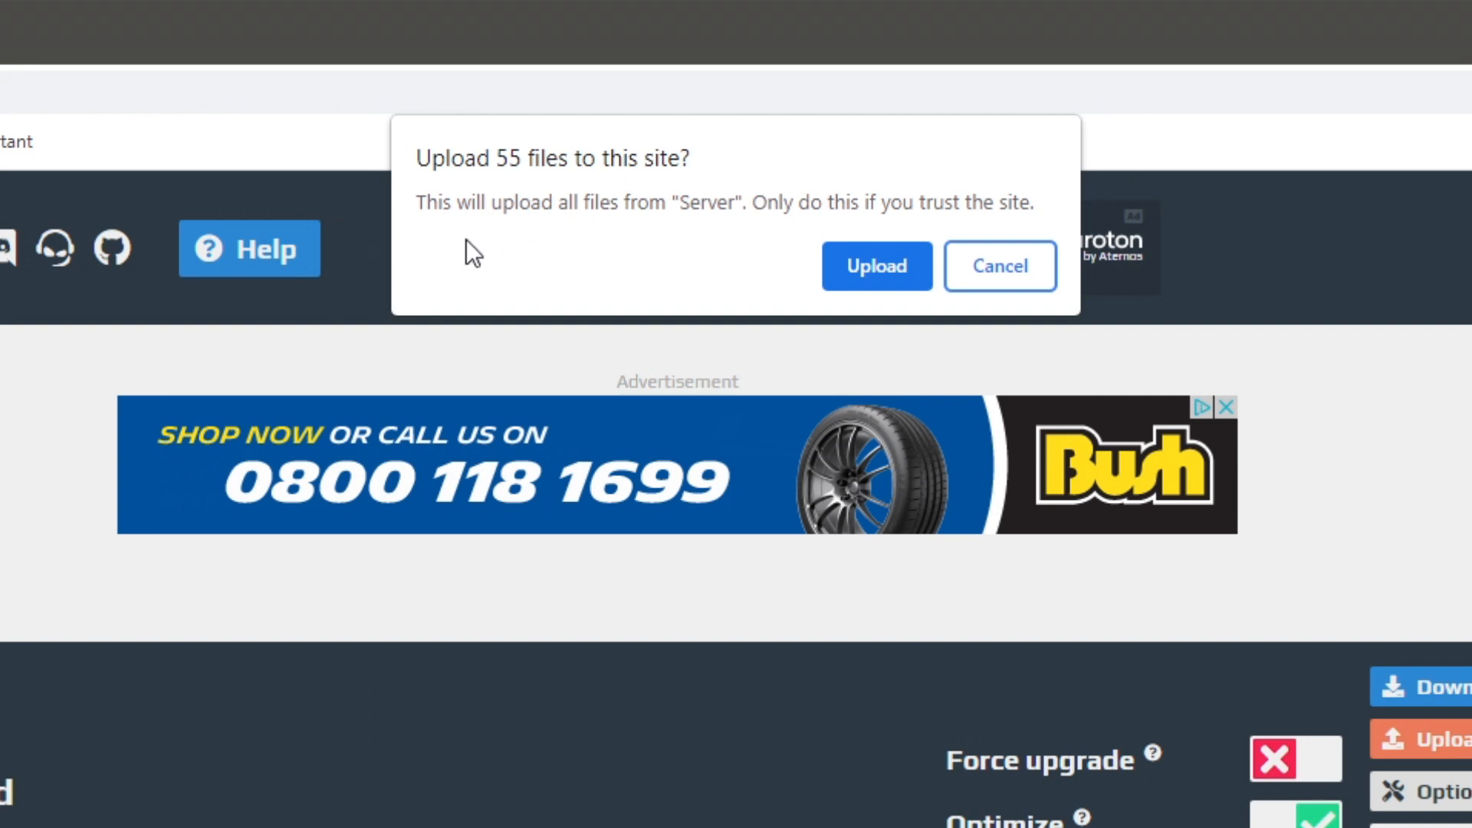
click(877, 273)
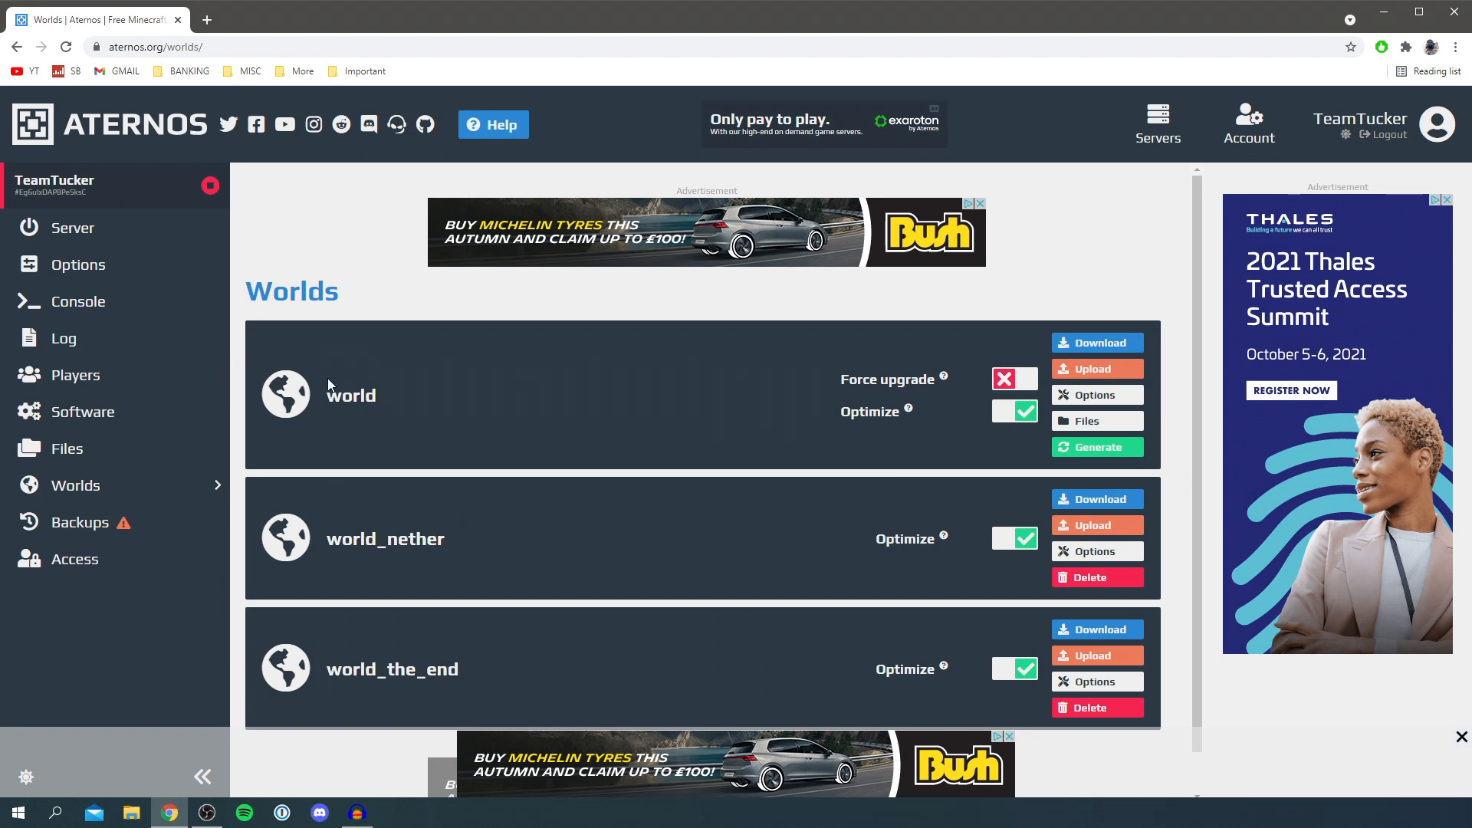
Step: Start the server from its overview, accepting the Mojang EULA and declining notifications
click(124, 231)
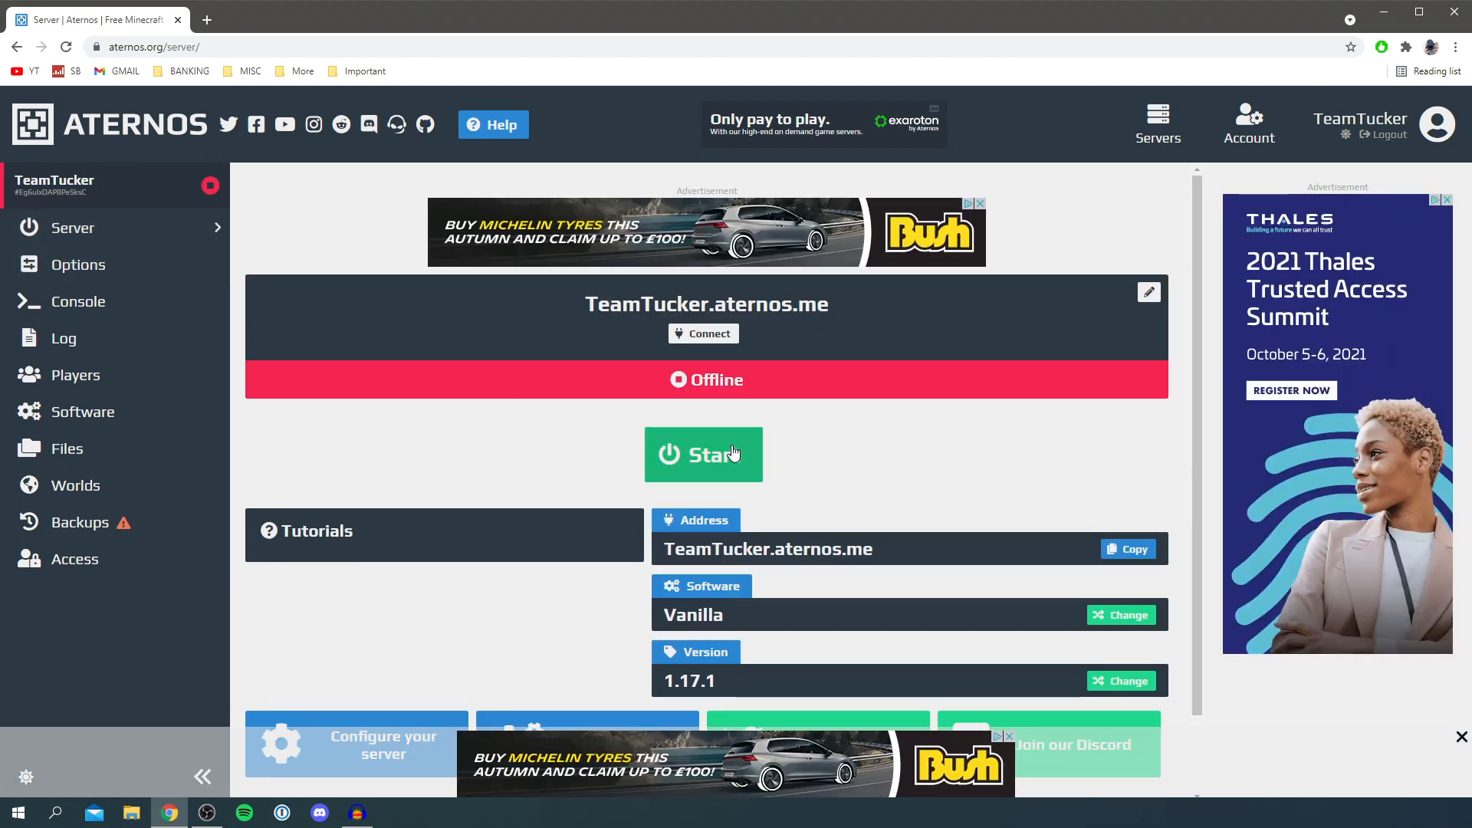
click(731, 453)
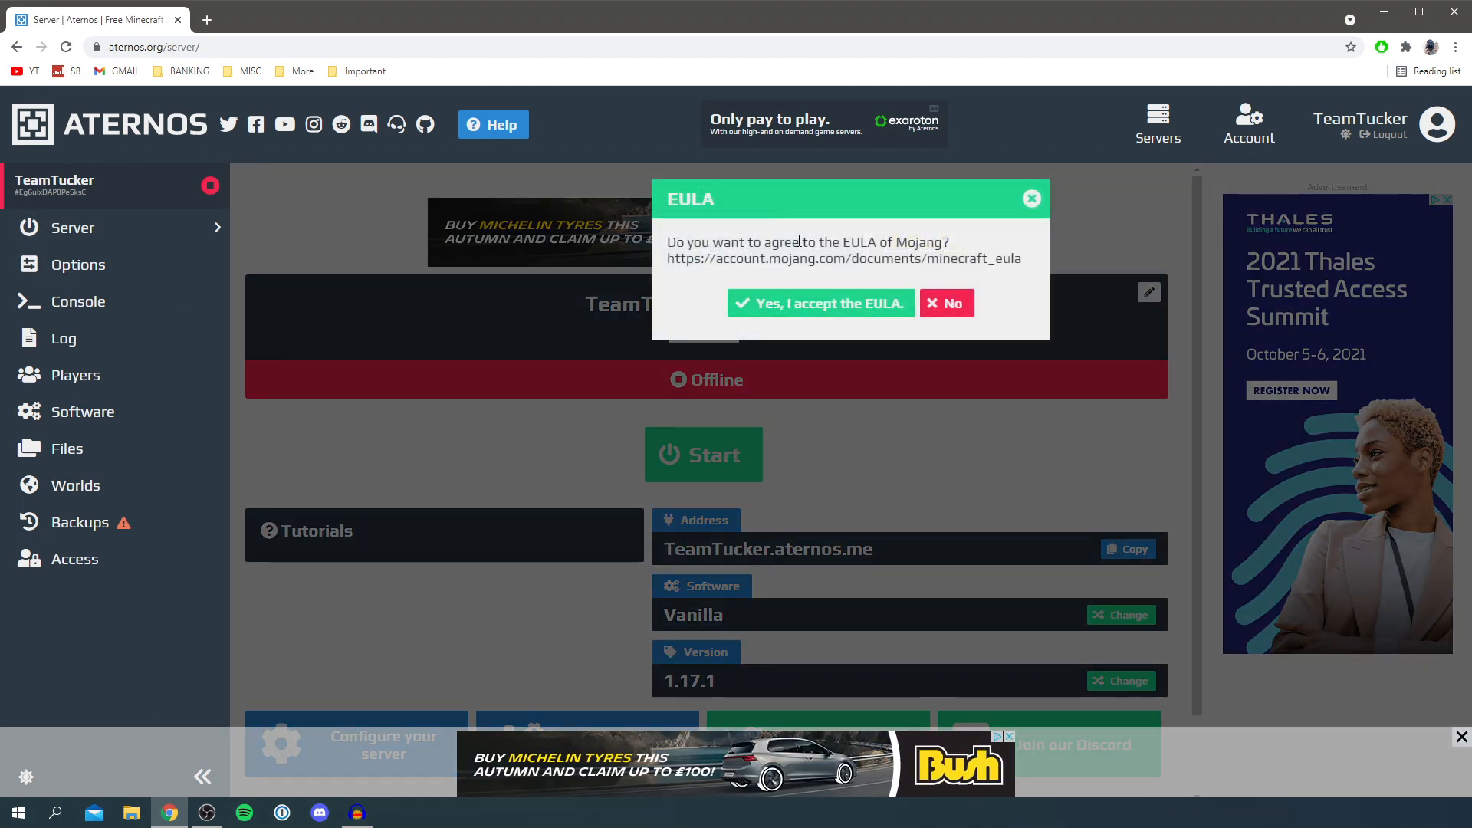
click(819, 302)
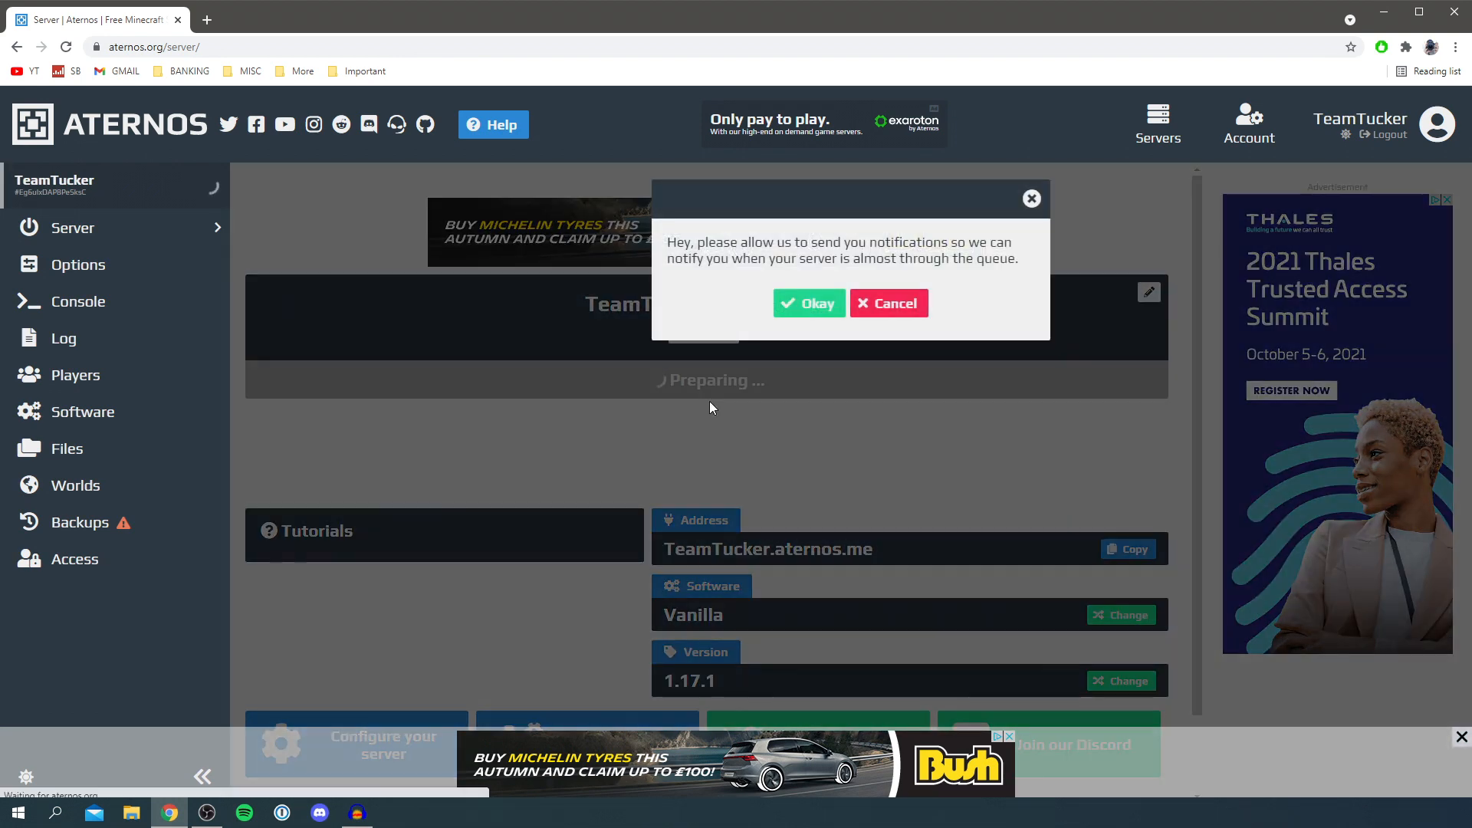
click(909, 309)
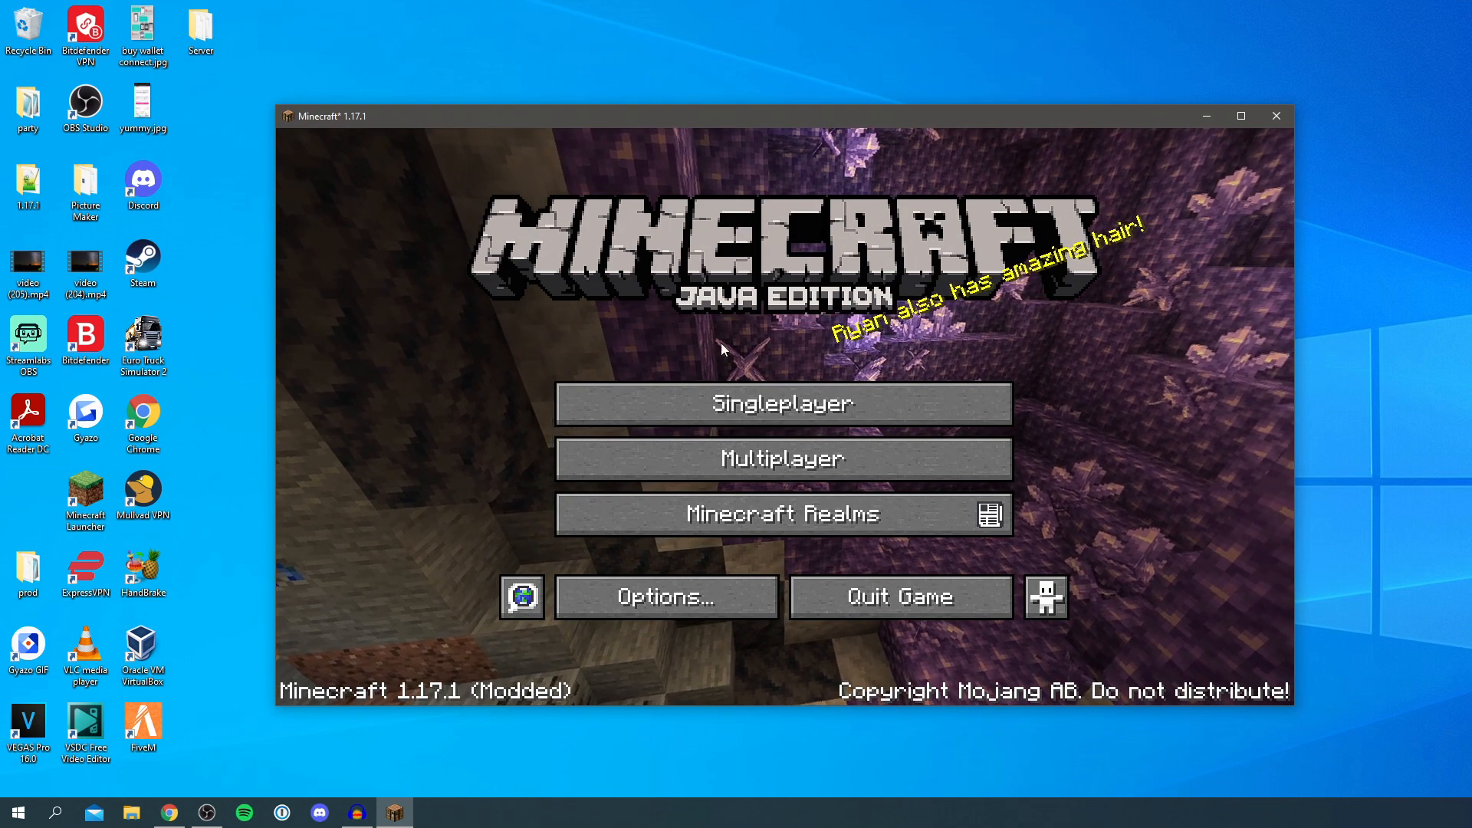
Step: Join the TeamTucker Aternos server from the Multiplayer list and switch to third-person view
click(581, 458)
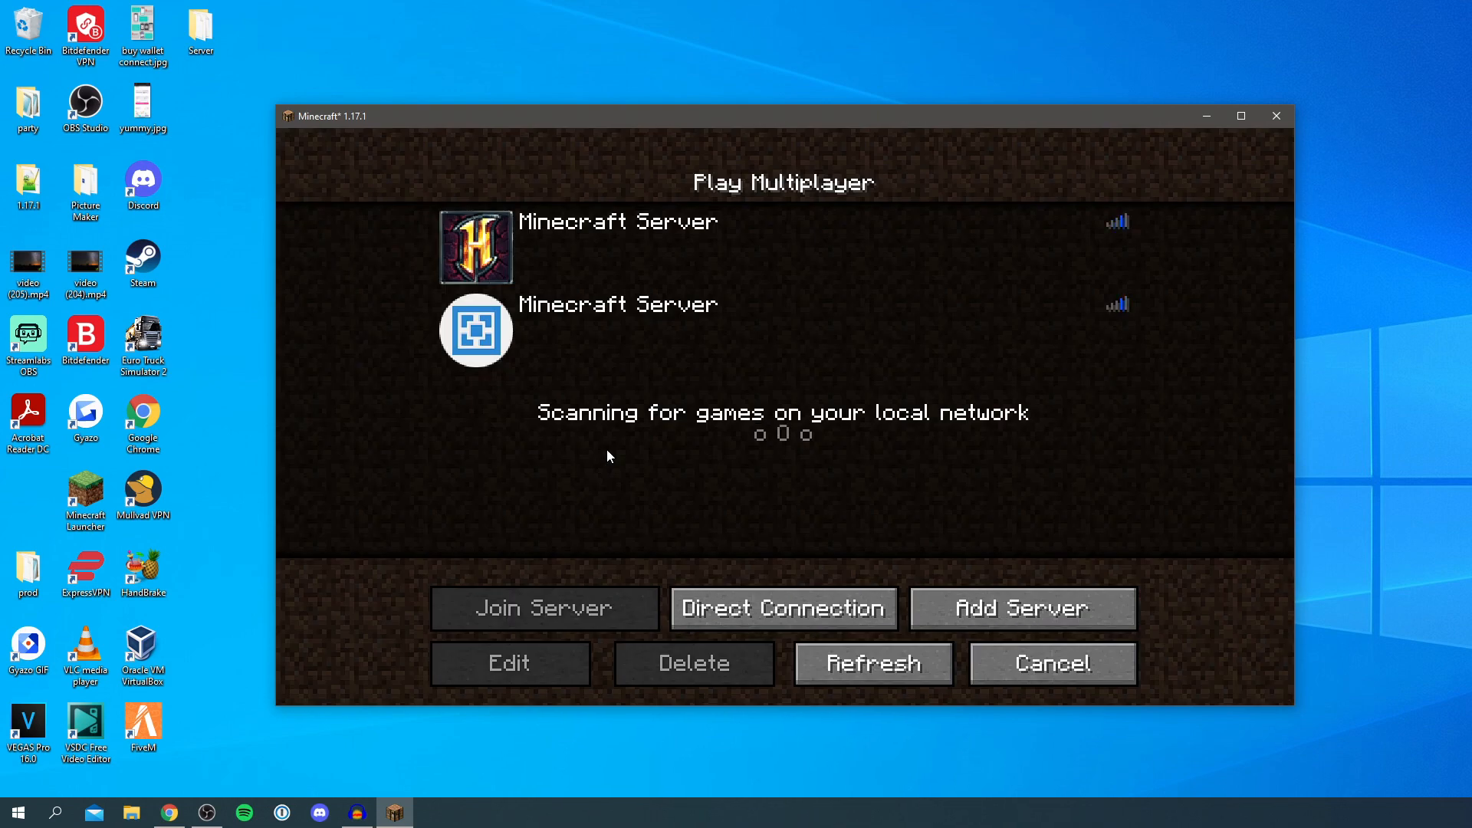
click(806, 357)
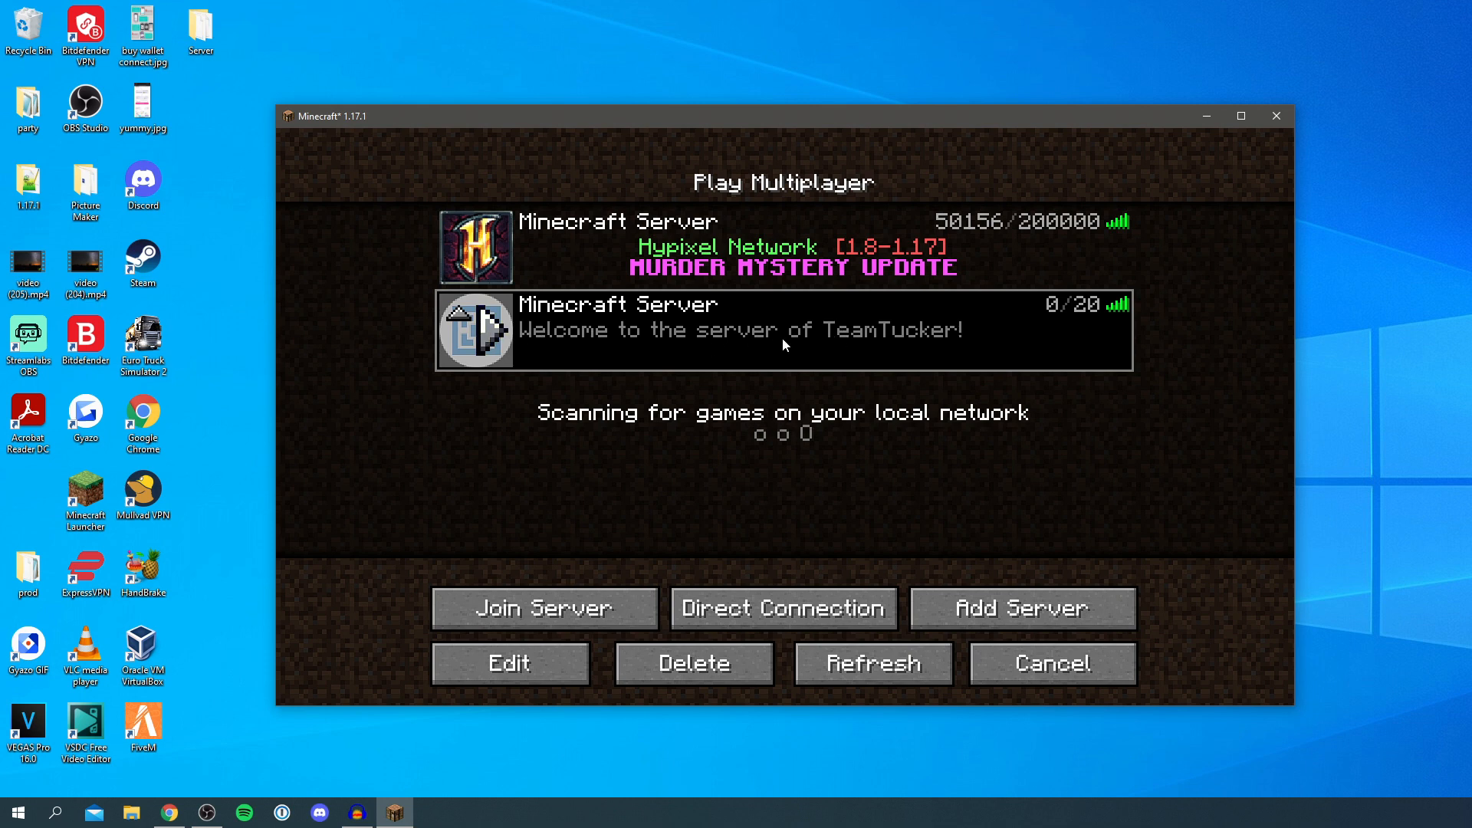
click(169, 813)
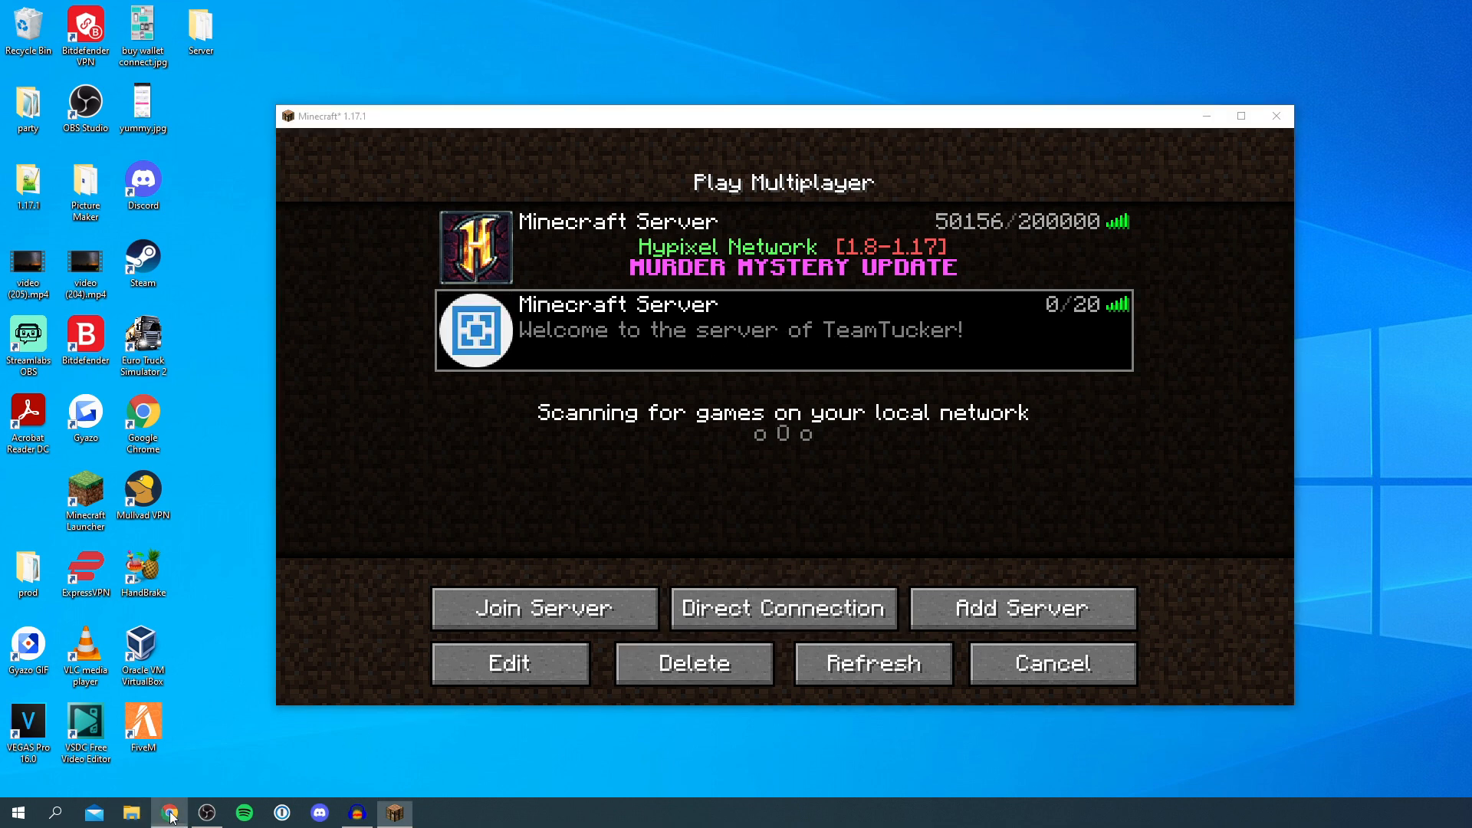
drag(642, 304, 783, 303)
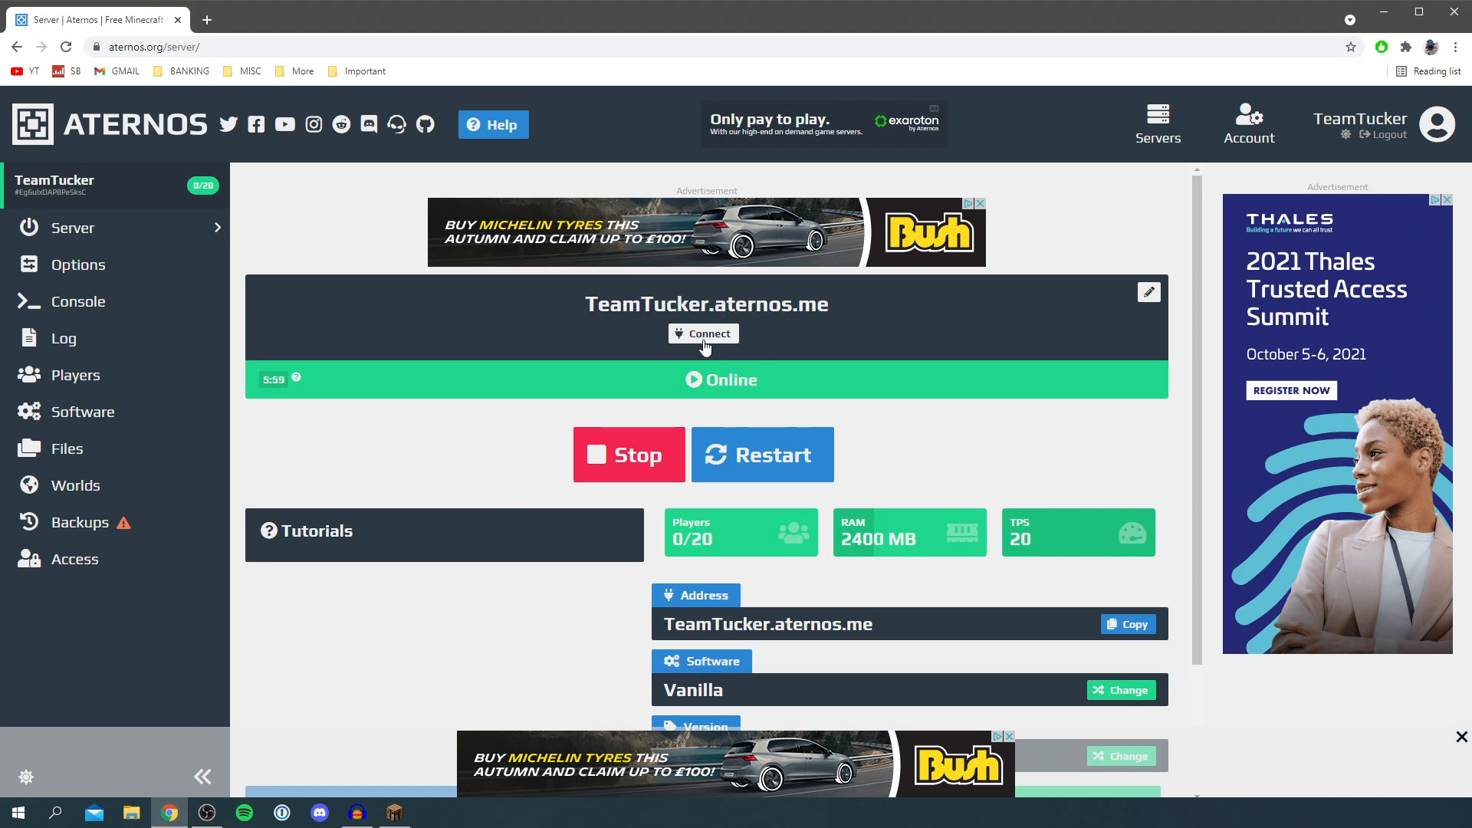
click(395, 813)
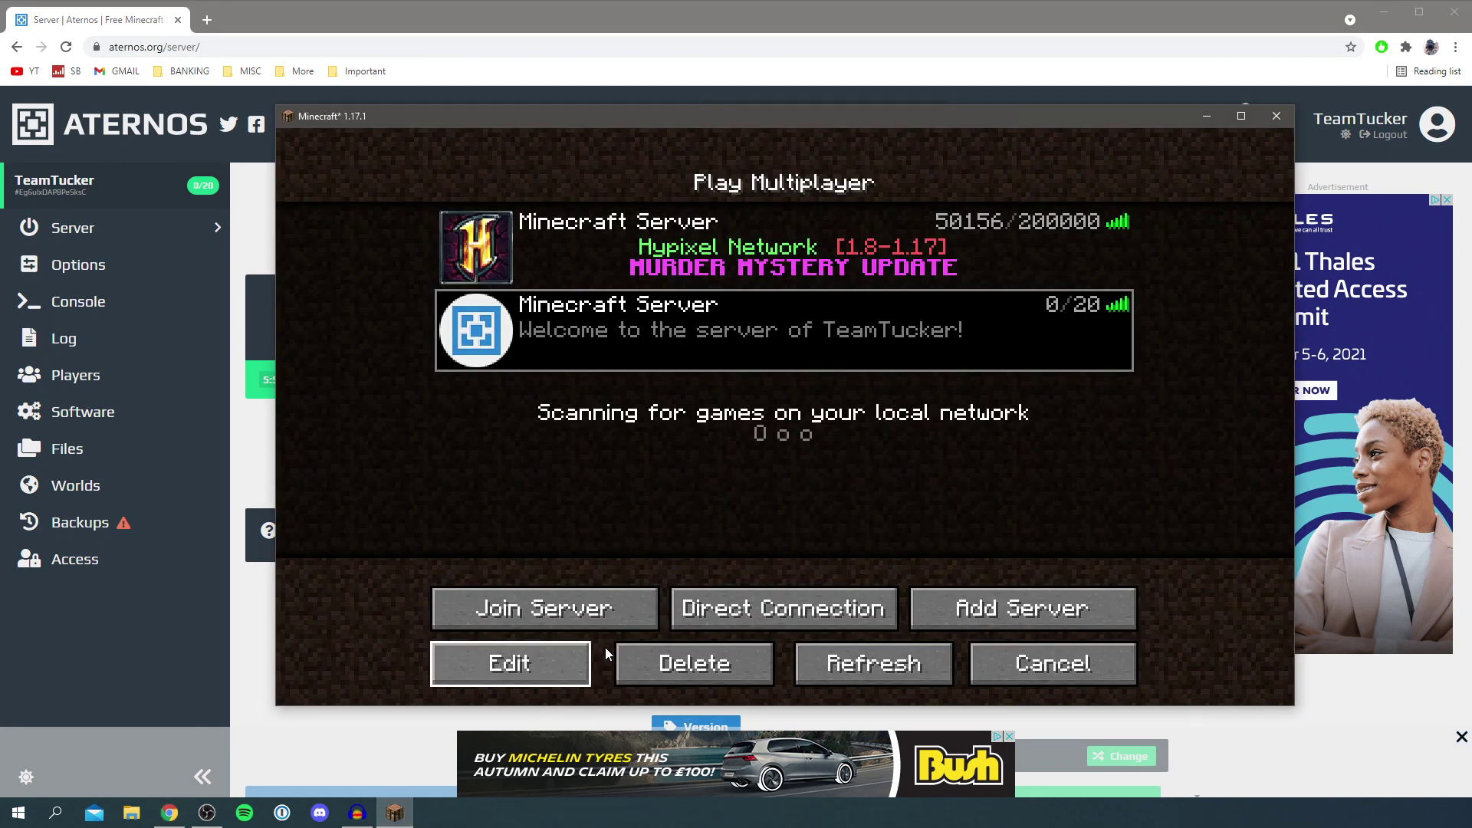
double_click(748, 348)
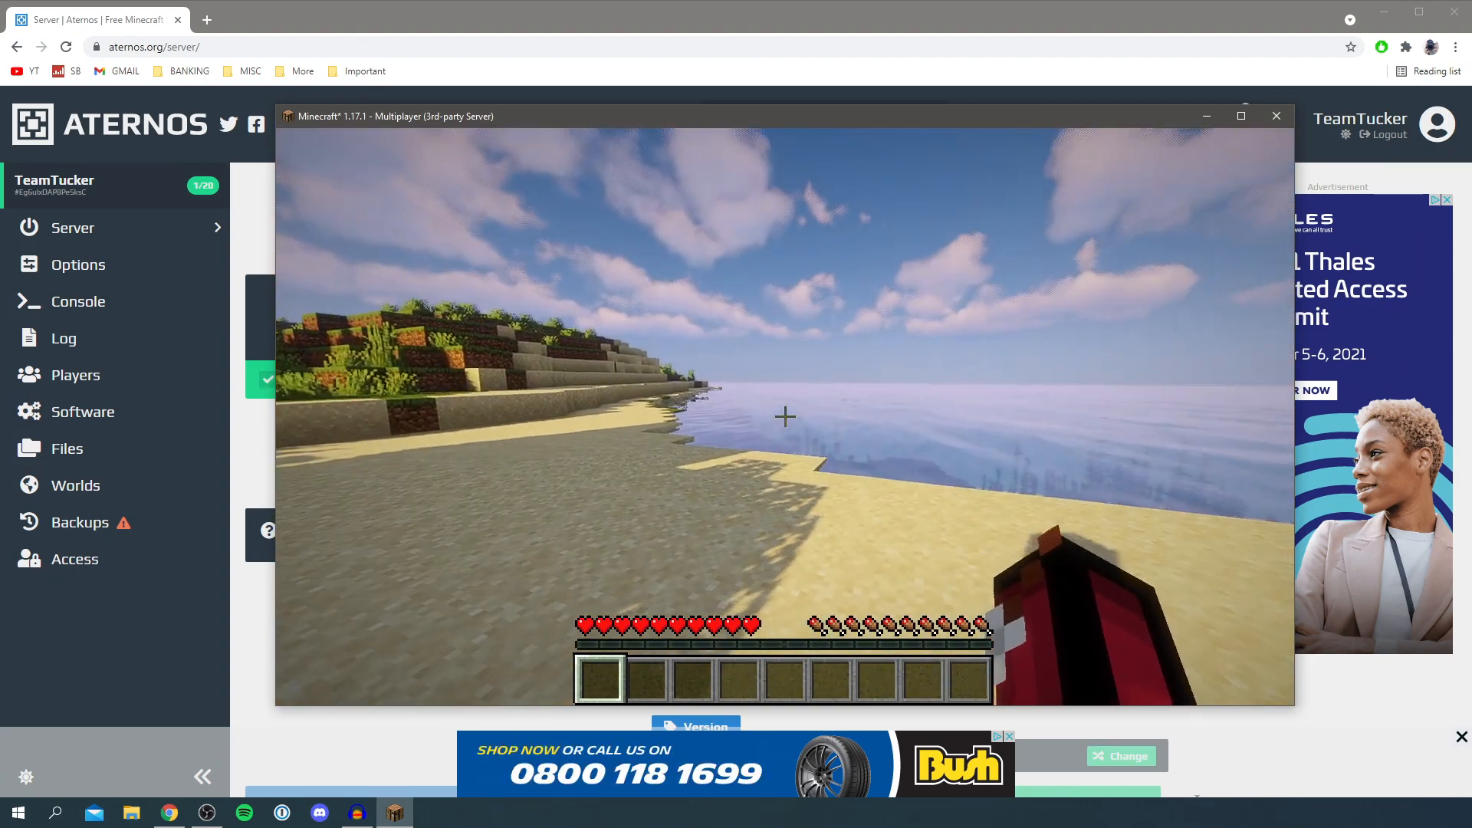
key(F5)
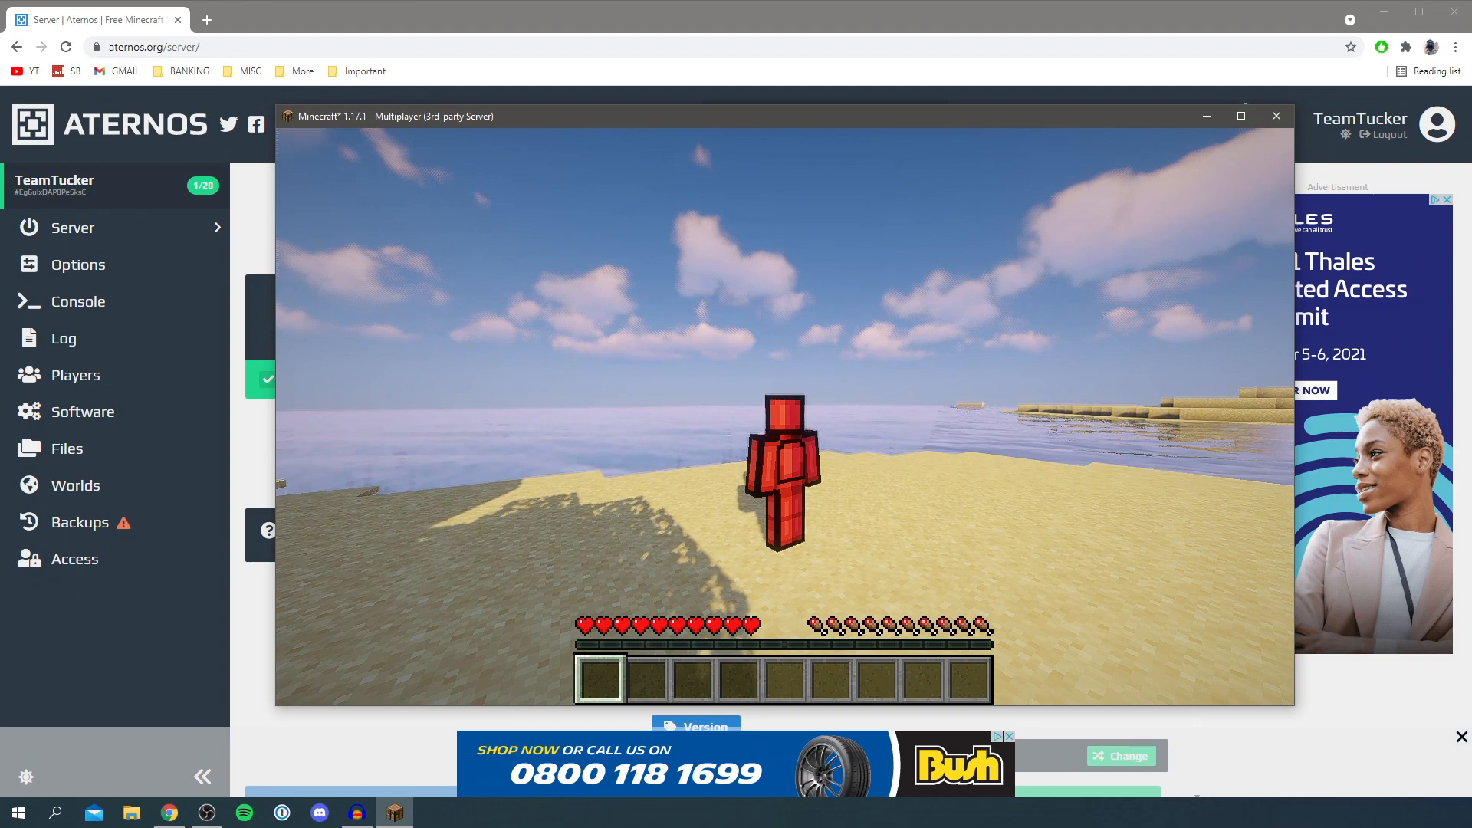